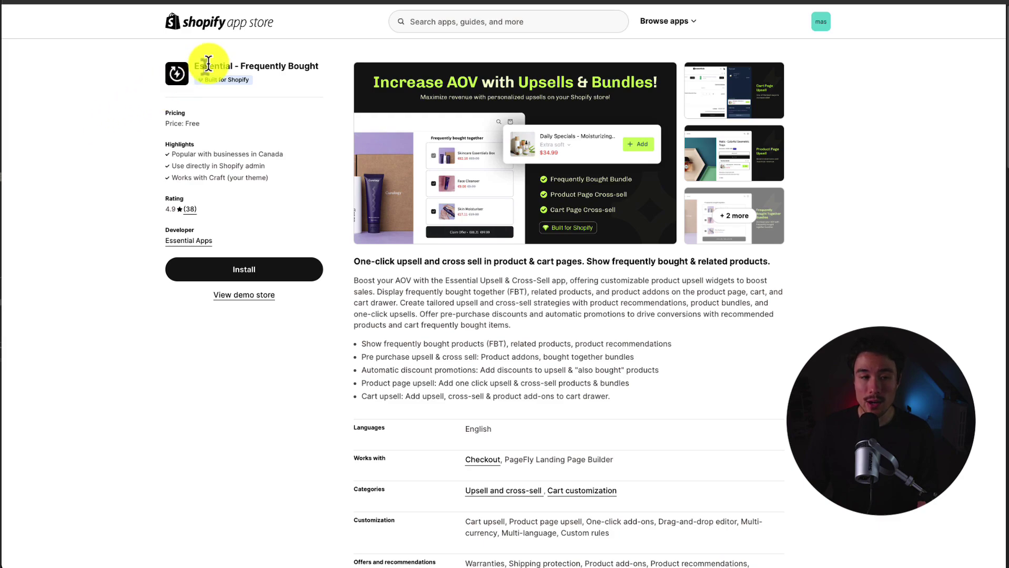
Install Essential Upsell from its app listing, granting the requested store access
left_click_drag(209, 66, 304, 84)
left_click(336, 108)
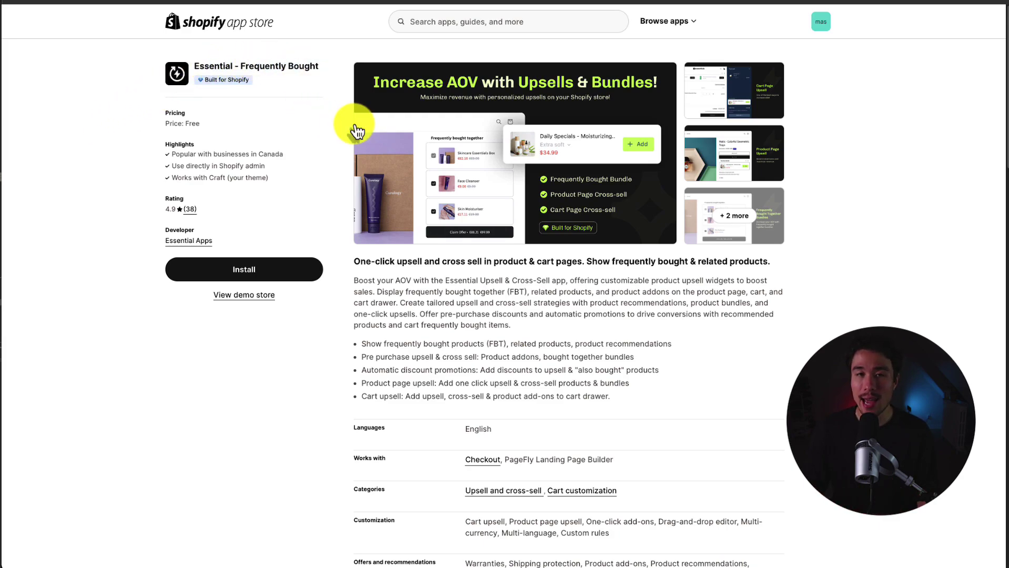
scroll(313, 147, "down", 9)
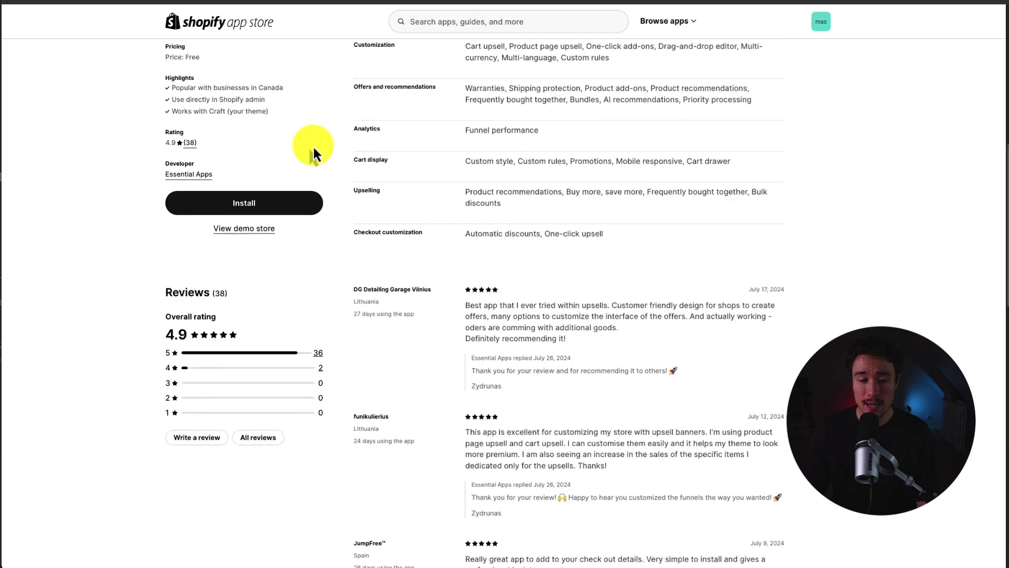
scroll(361, 310, "up", 9)
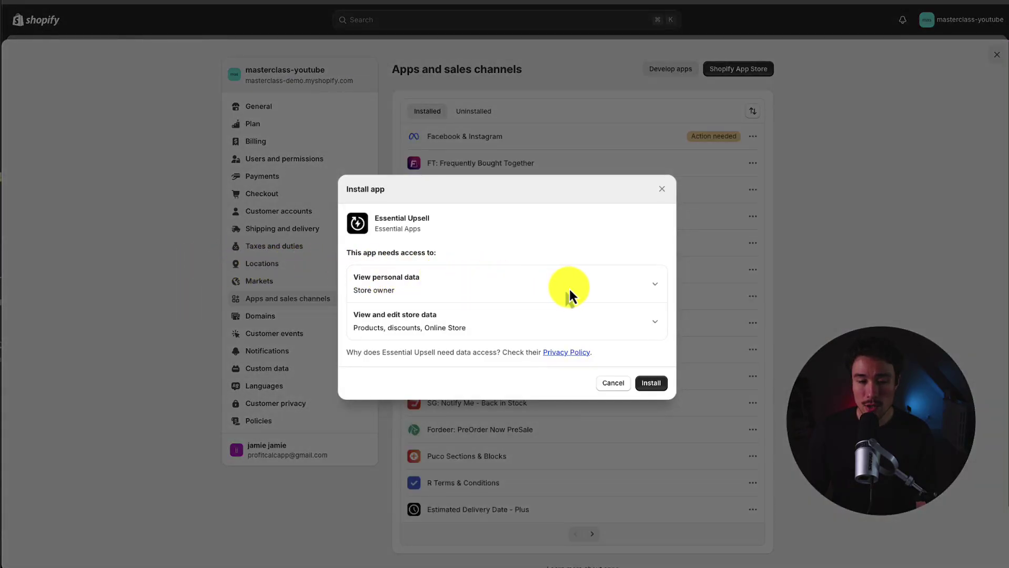
left_click(651, 383)
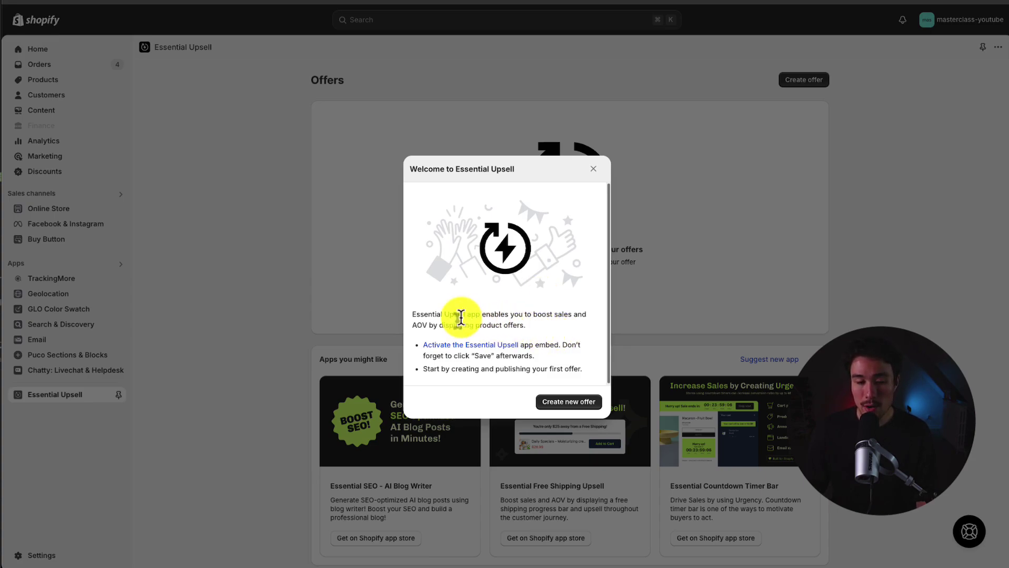
Activate the Essential Upsell app embed via its link and save the theme
left_click_drag(439, 314, 534, 322)
left_click(556, 322)
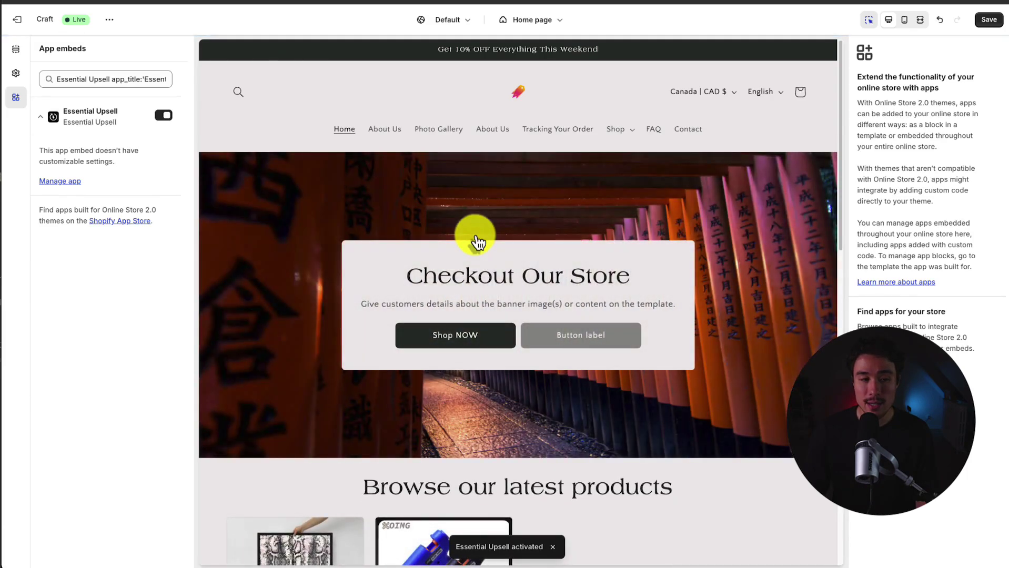
left_click(987, 20)
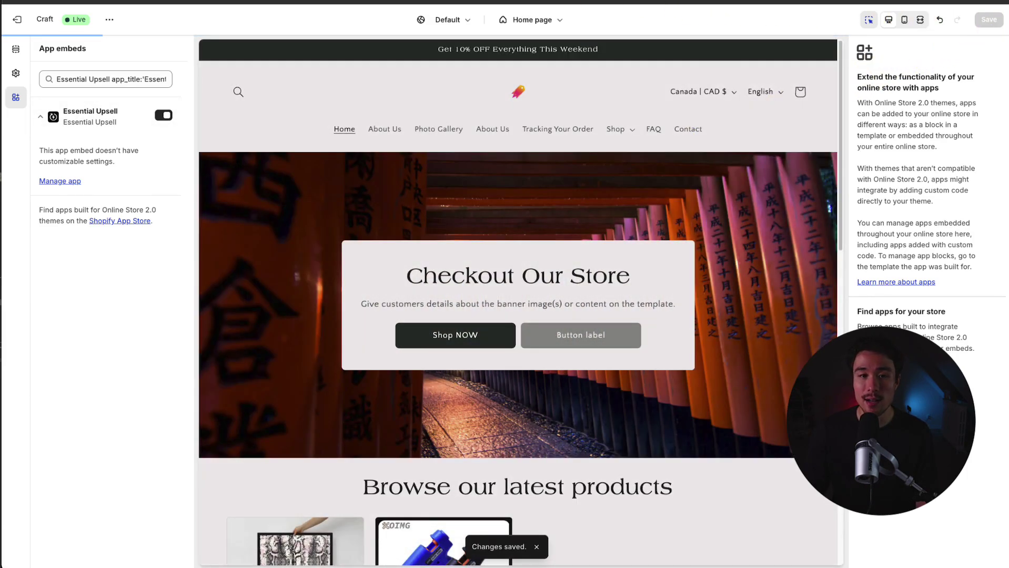
Start a new Product page offer of the Frequently bought together type
left_click(59, 181)
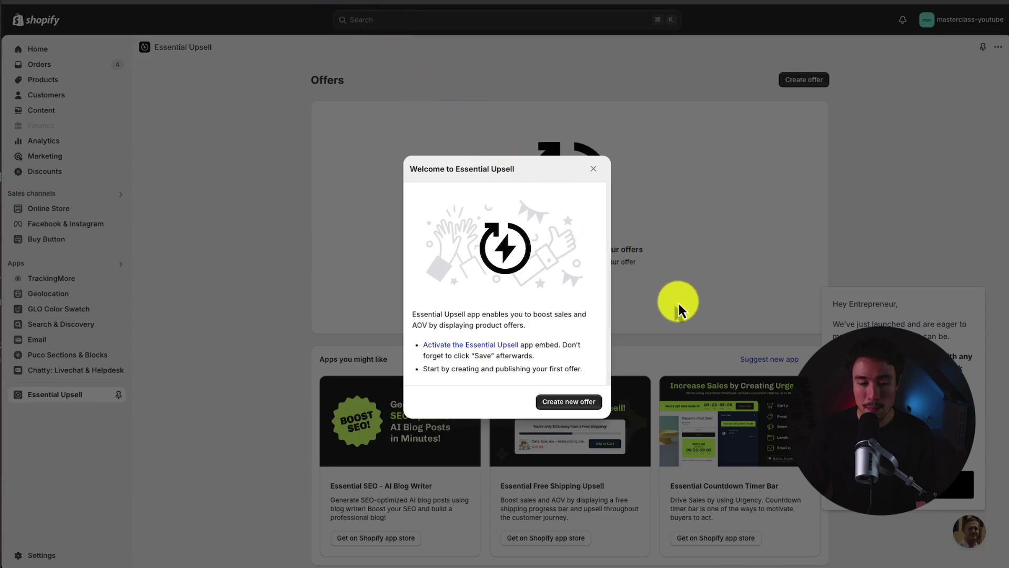
left_click(678, 301)
scroll(678, 301, "down", 1)
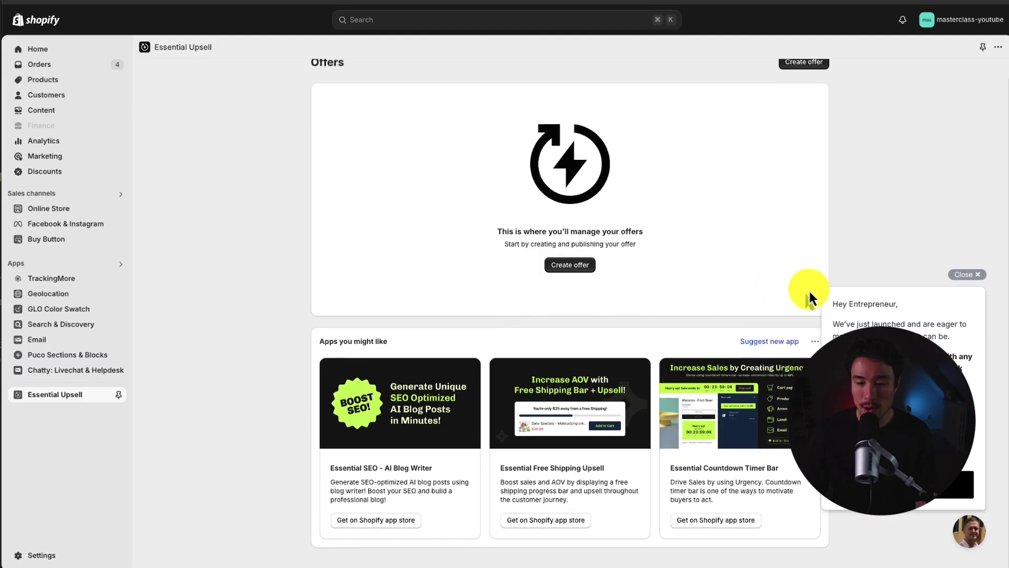
scroll(737, 292, "up", 1)
left_click(578, 290)
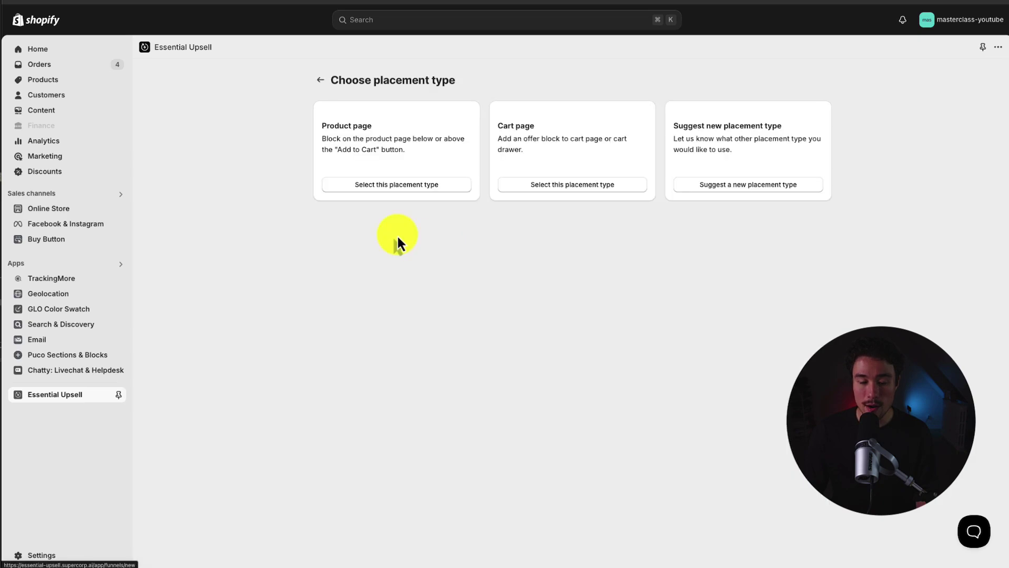
left_click_drag(339, 232, 379, 262)
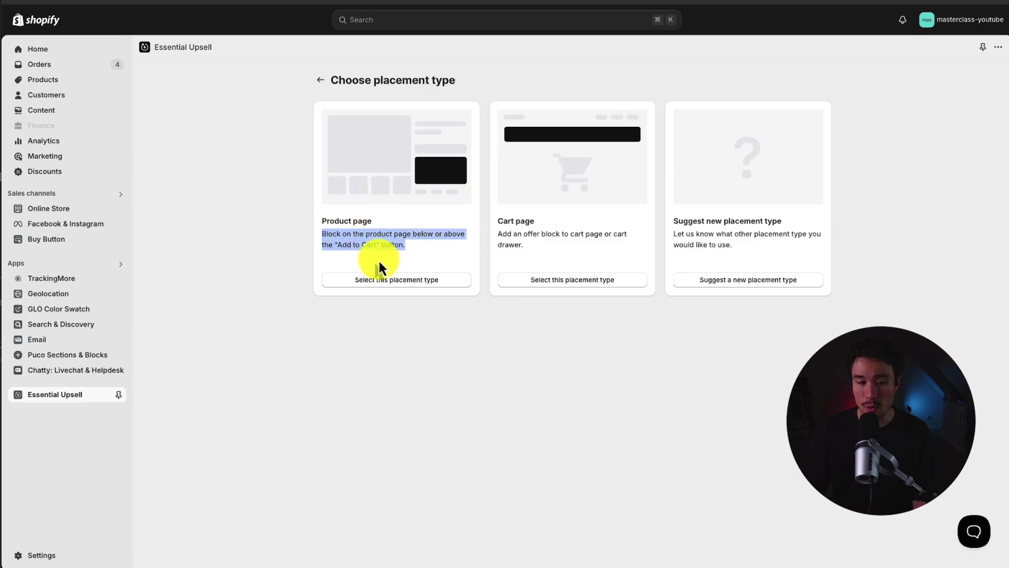
left_click(372, 285)
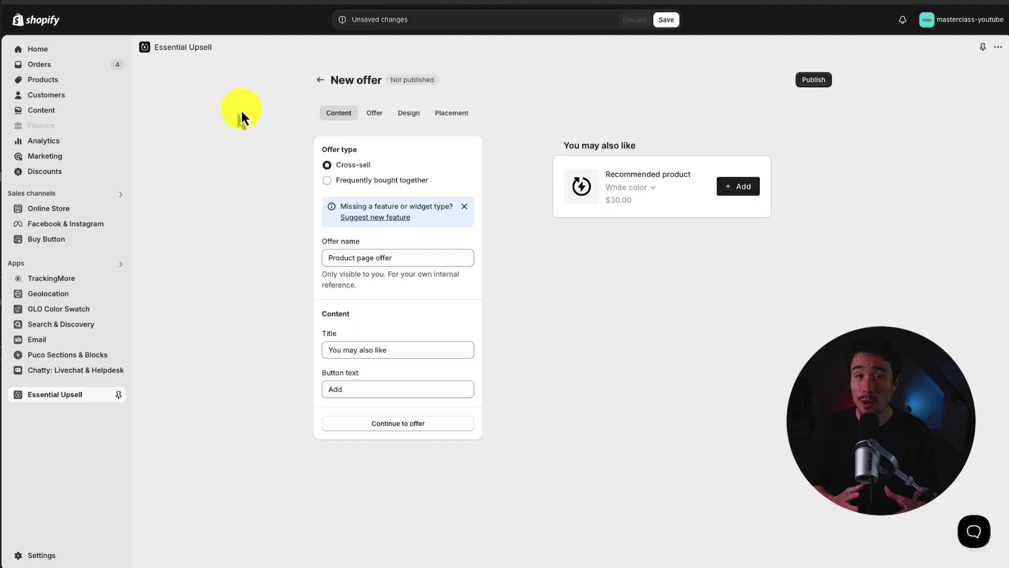
double_click(369, 165)
left_click(331, 182)
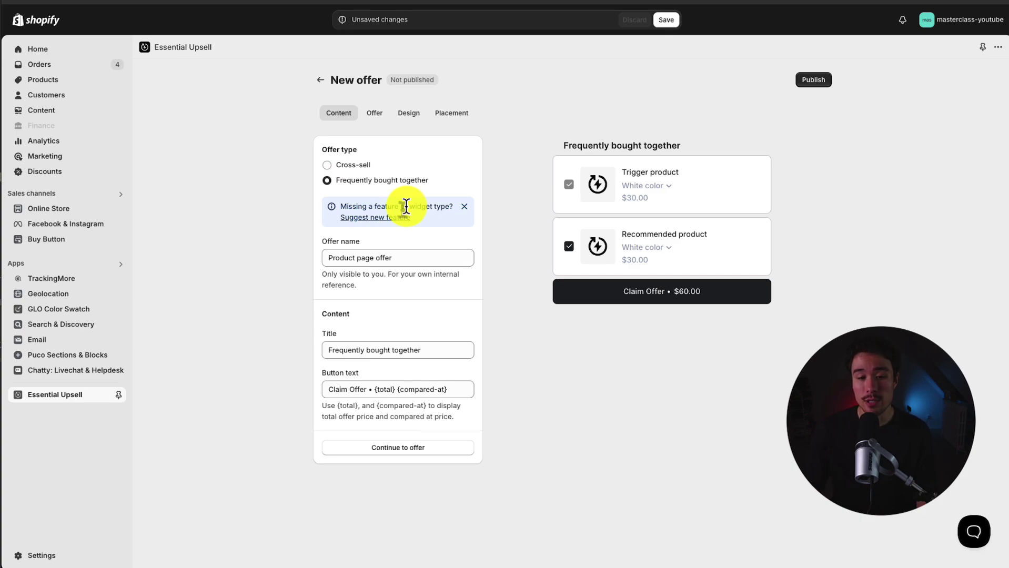
Rename the offer 'Product page offer - Frequently bought together', keeping the widget title
left_click(361, 257)
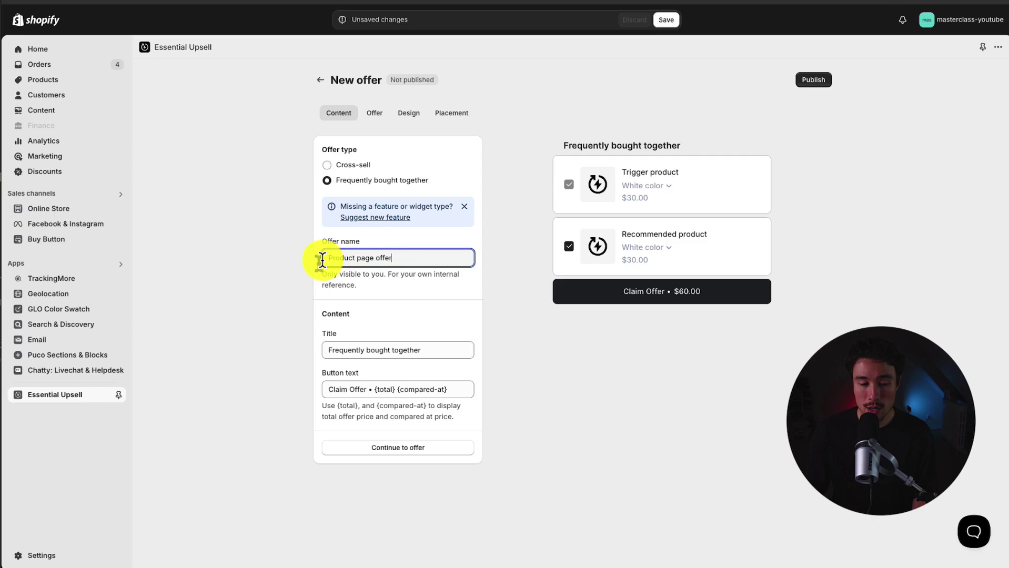
left_click_drag(322, 258, 412, 286)
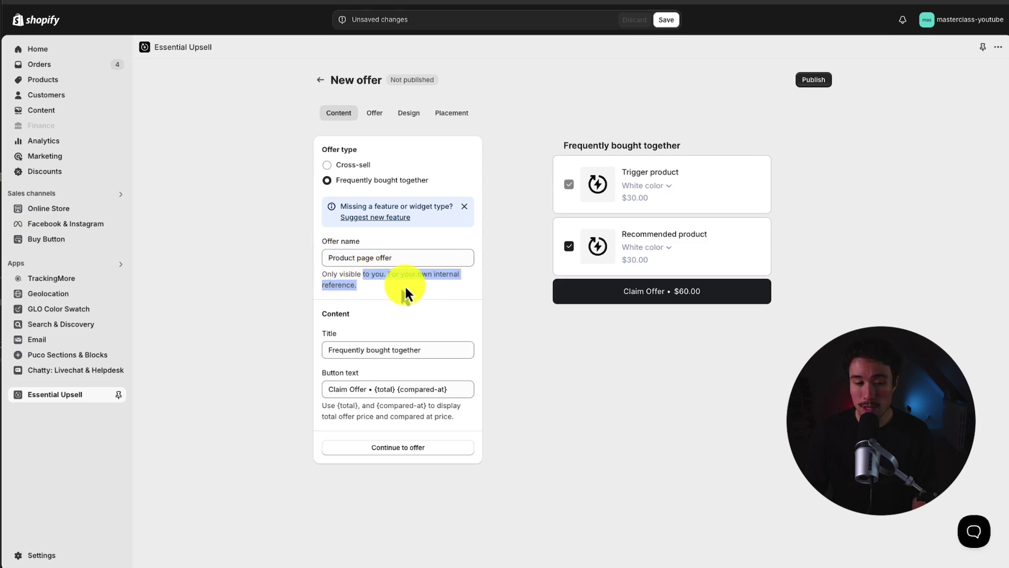
left_click(413, 284)
left_click(418, 258)
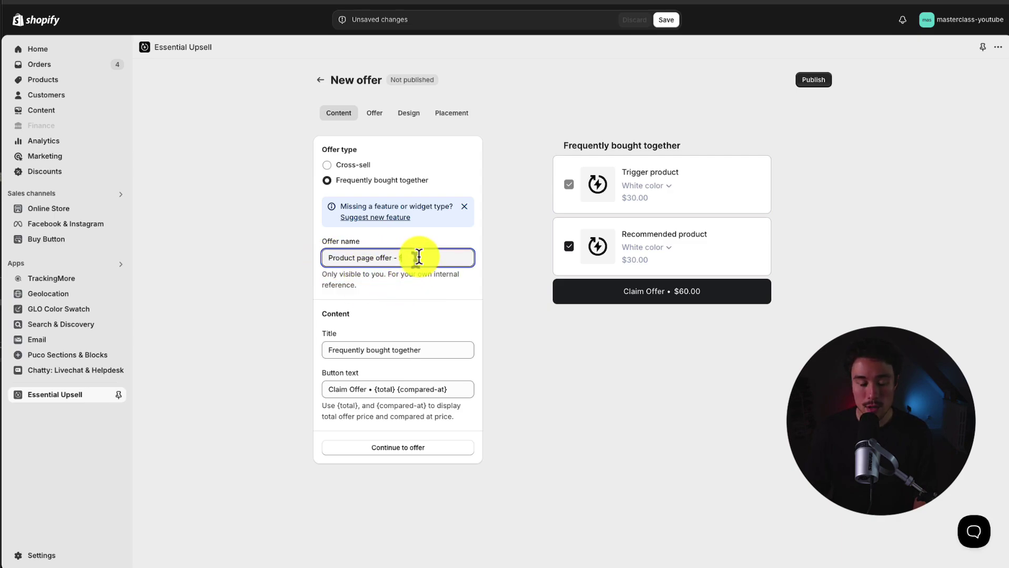
type("- freq")
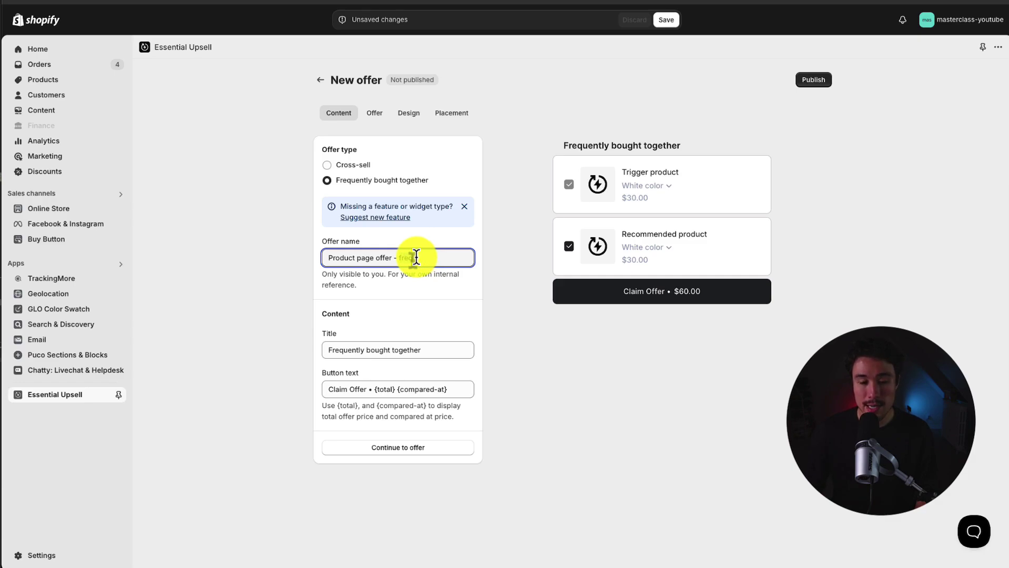
type("Frequently bought together")
left_click(439, 298)
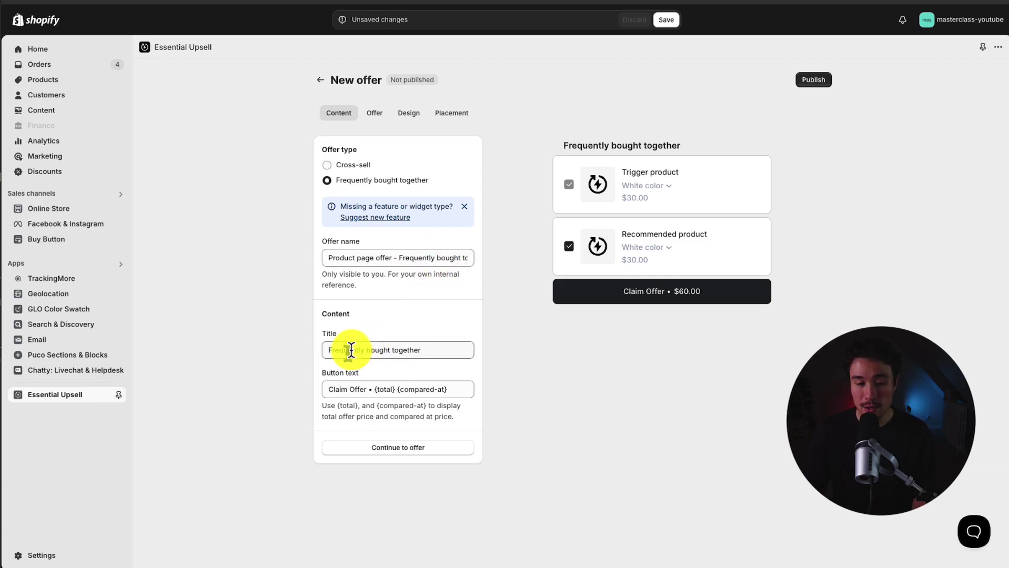
left_click_drag(350, 350, 435, 349)
left_click(442, 334)
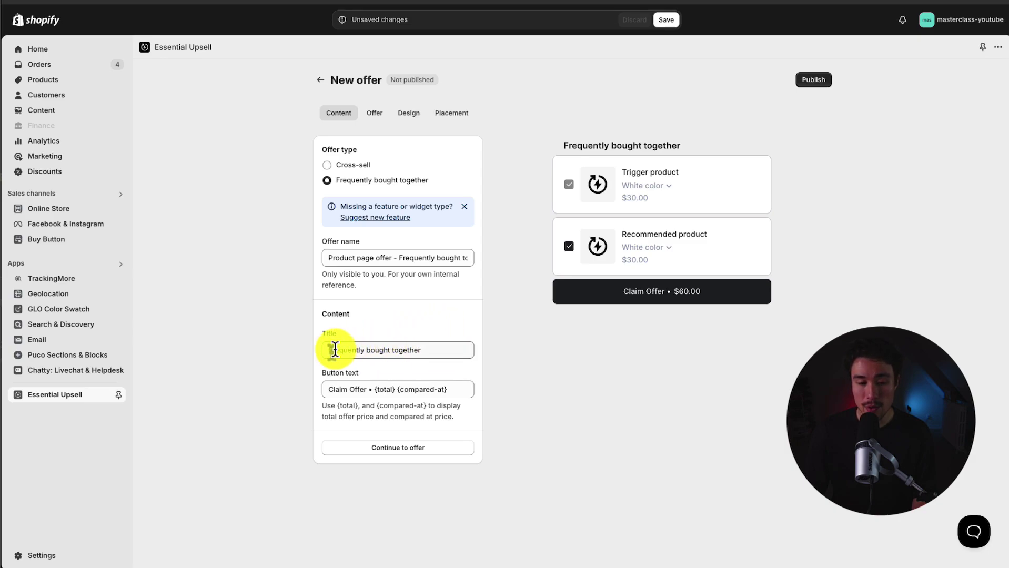
left_click_drag(334, 350, 432, 353)
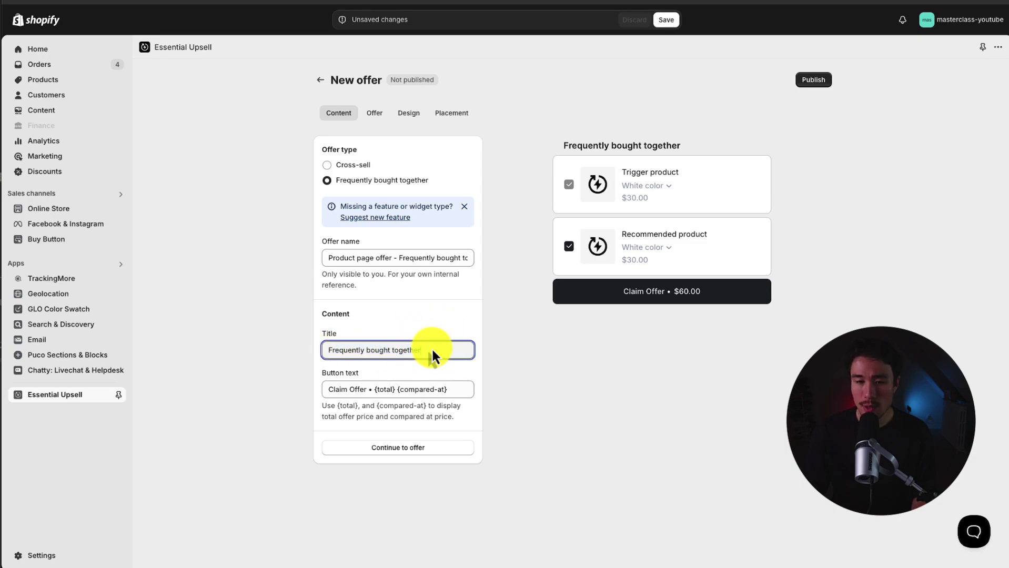
left_click(408, 413)
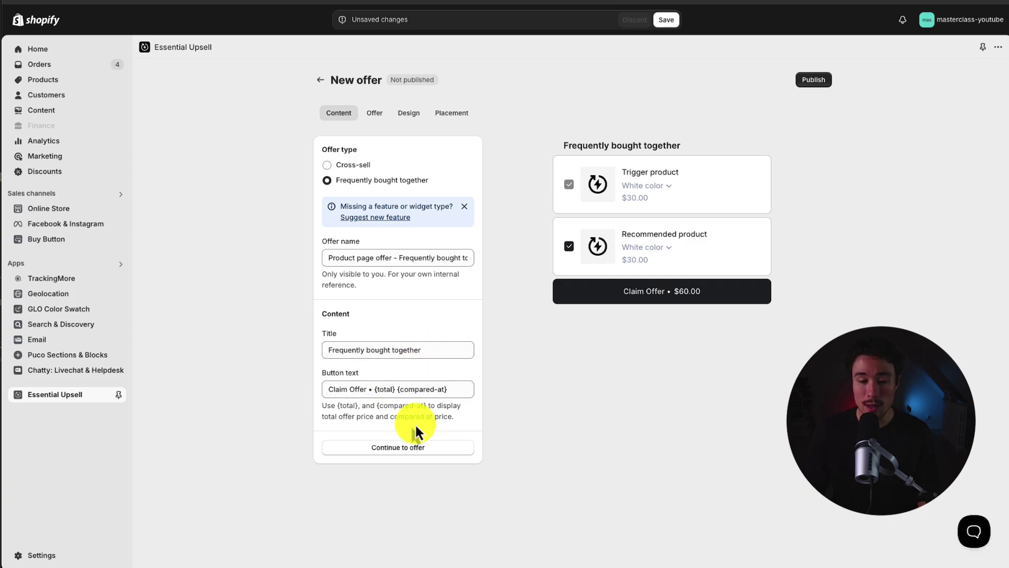
Add the Framed canvas - TEST PRODUCT and the hot melt glue gun to the offer
left_click(388, 115)
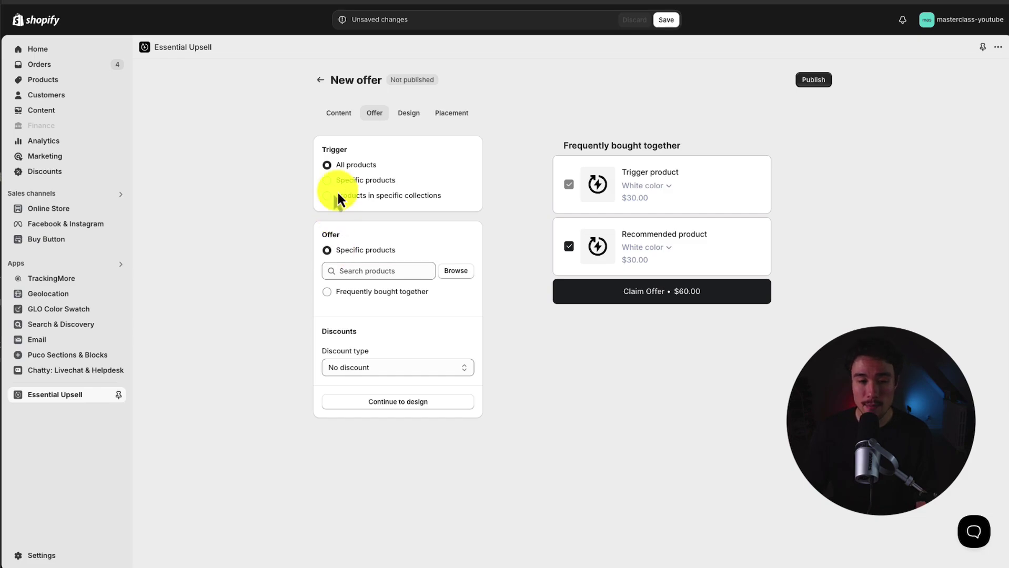
left_click_drag(342, 172, 394, 164)
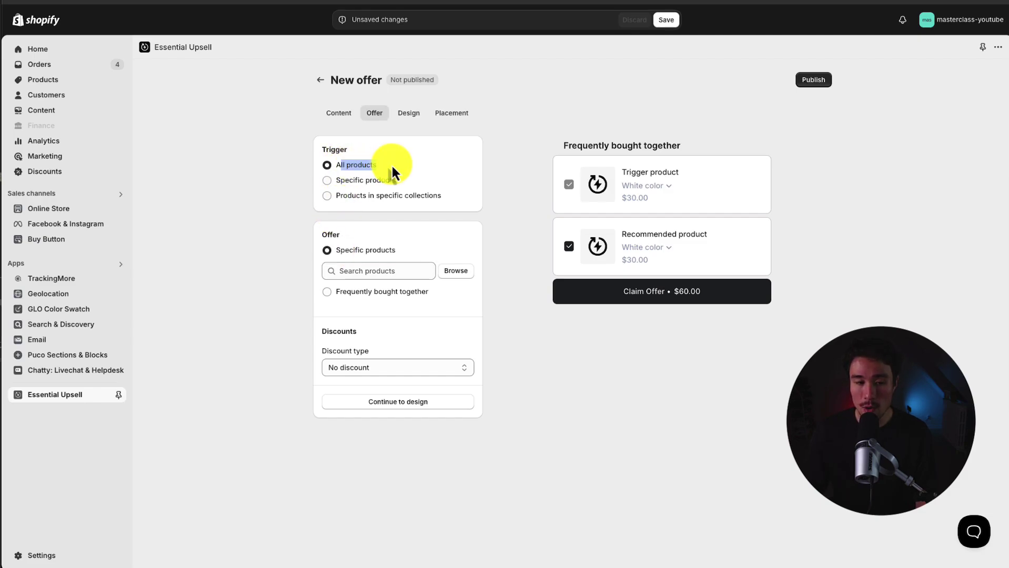
left_click(445, 272)
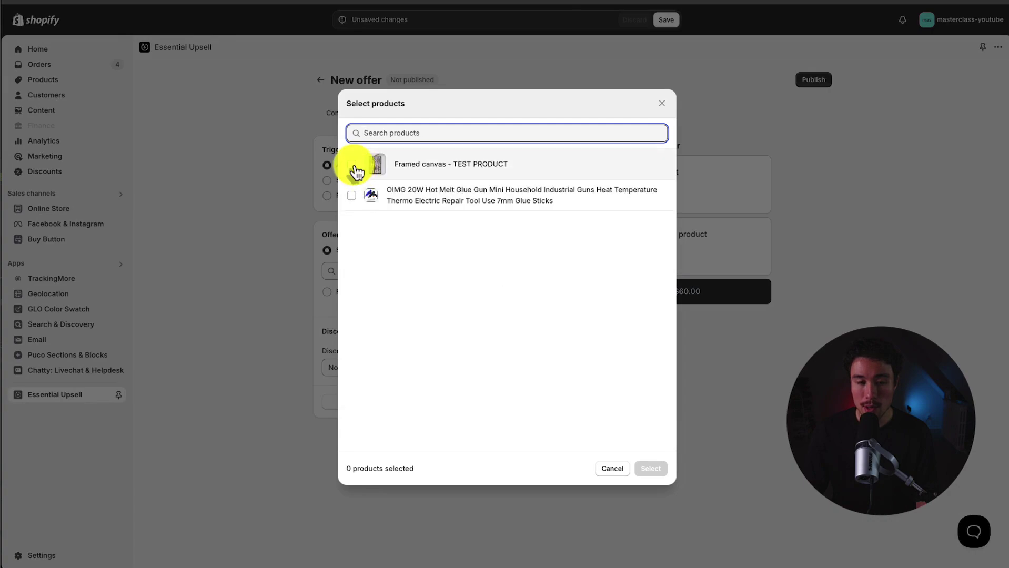
left_click(352, 166)
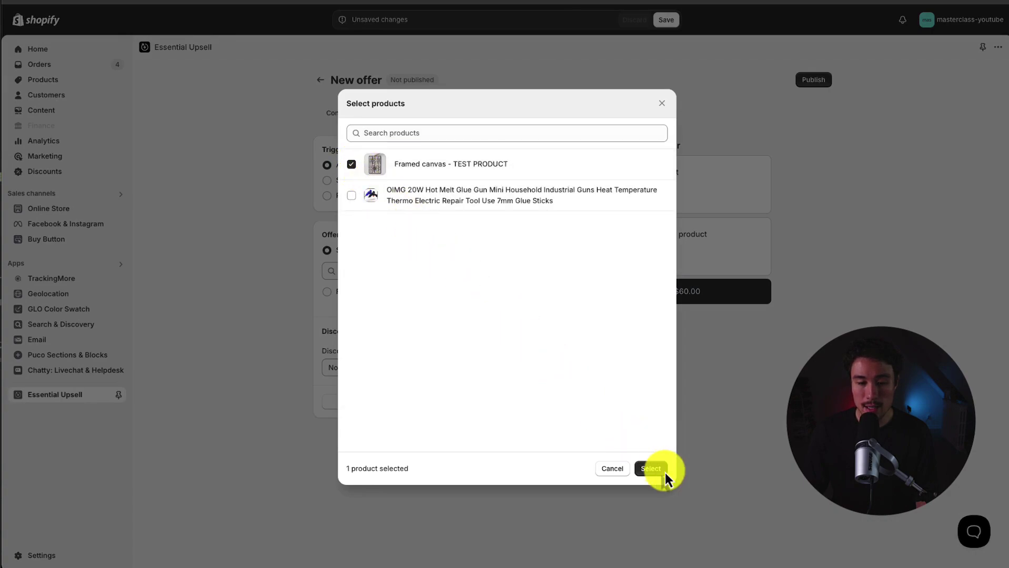
left_click(651, 469)
left_click(453, 270)
left_click(351, 195)
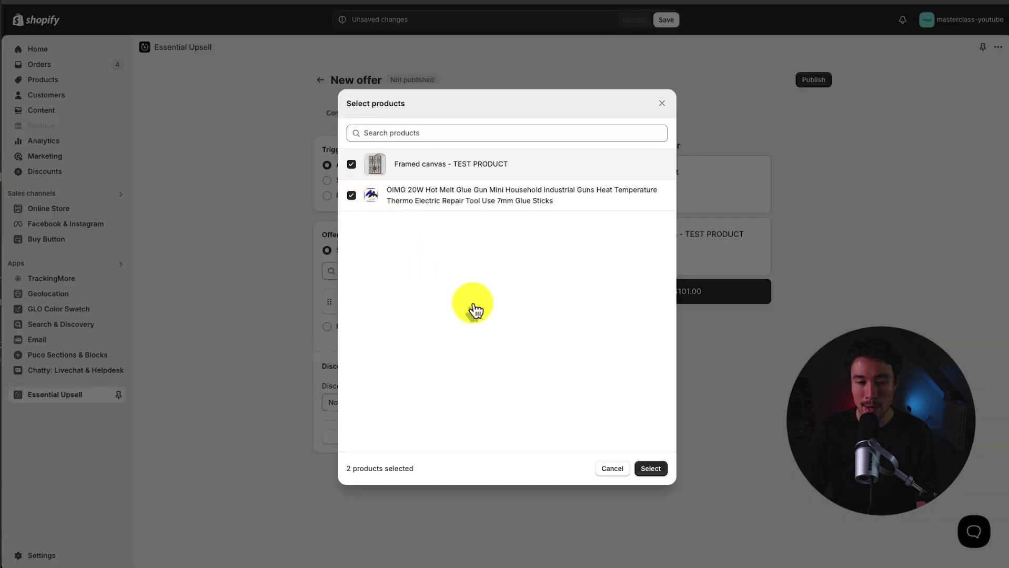
left_click(651, 469)
Give the bundle a Percentage discount of 30
left_click(350, 430)
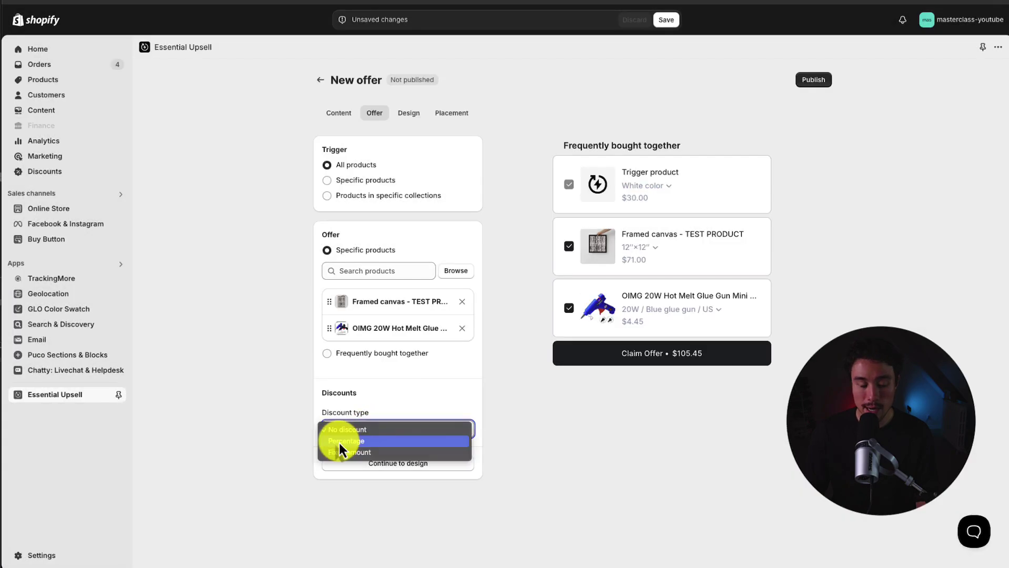
left_click(339, 442)
left_click(342, 467)
type("30")
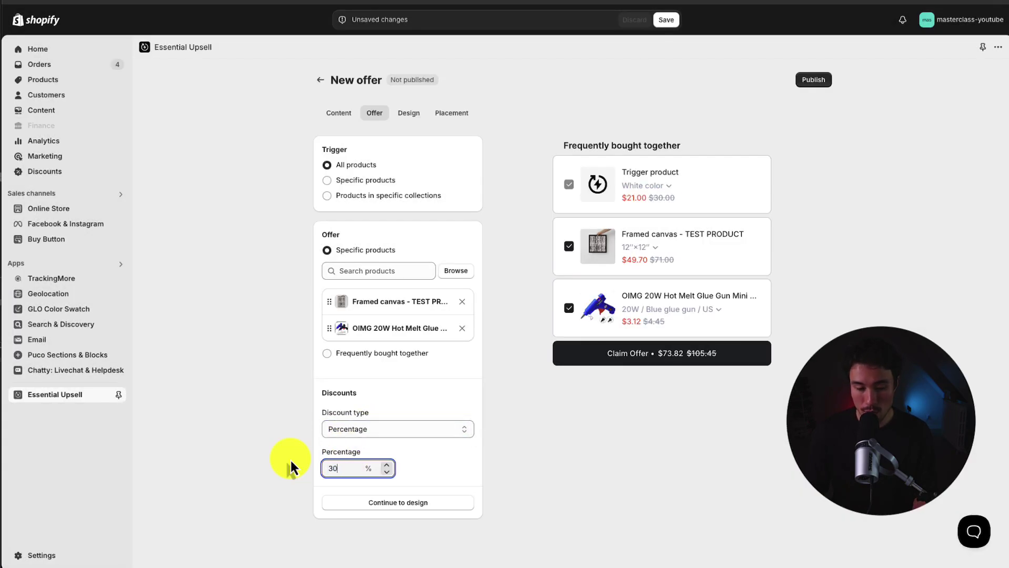
left_click(575, 478)
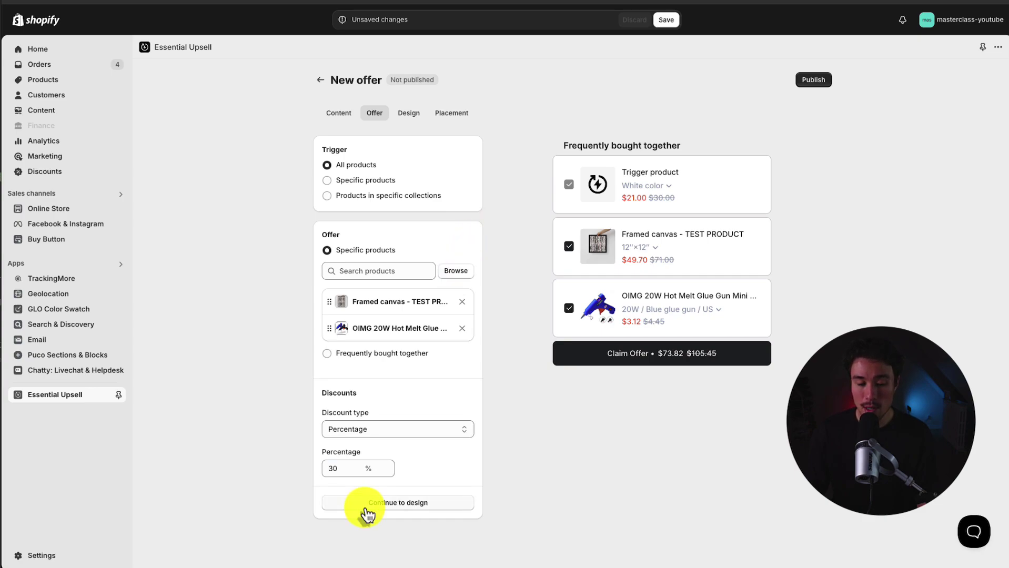
Try the Black and Yellow and Vanilla widget styles, then settle on Minimal
left_click(366, 514)
scroll(239, 344, "down", 2)
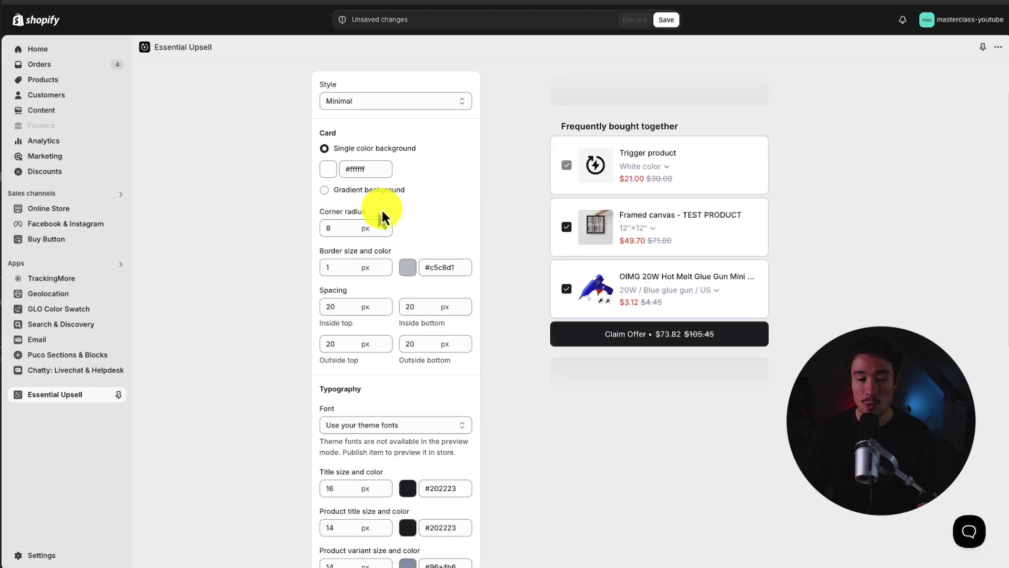
left_click(379, 106)
left_click(282, 134)
scroll(284, 137, "up", 2)
left_click(343, 164)
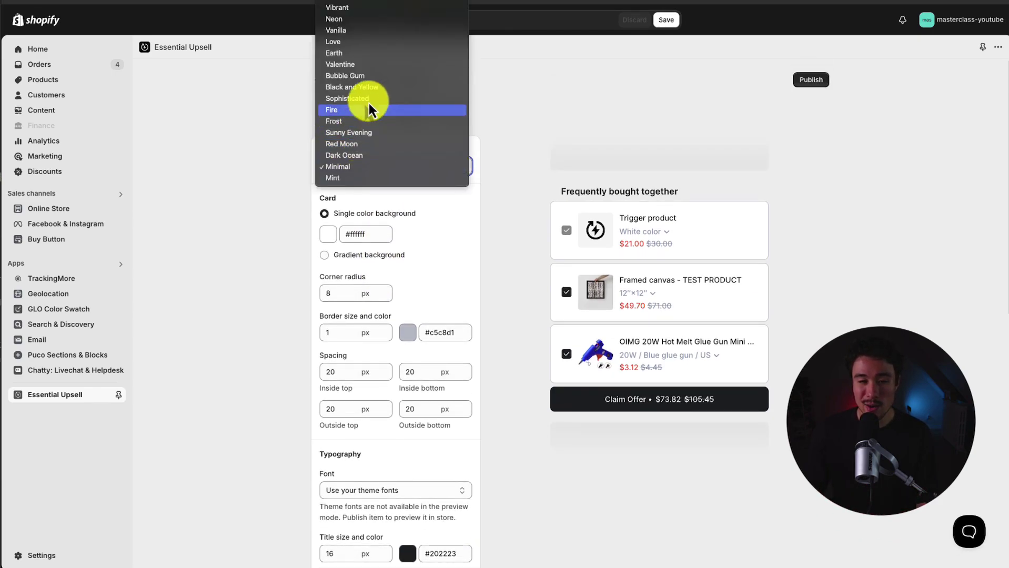
left_click(371, 86)
left_click(373, 163)
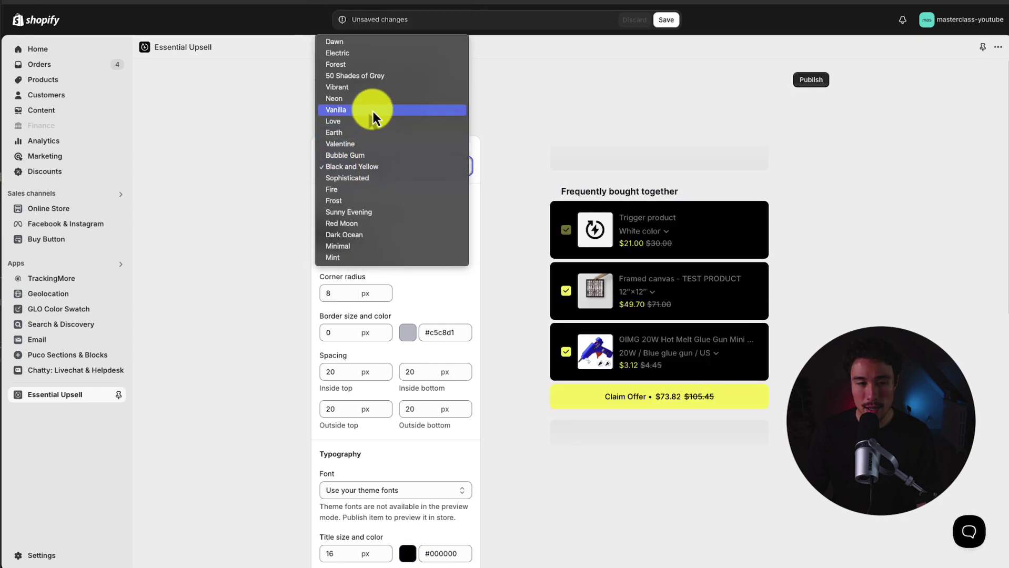
left_click(373, 111)
left_click(373, 165)
key("Escape")
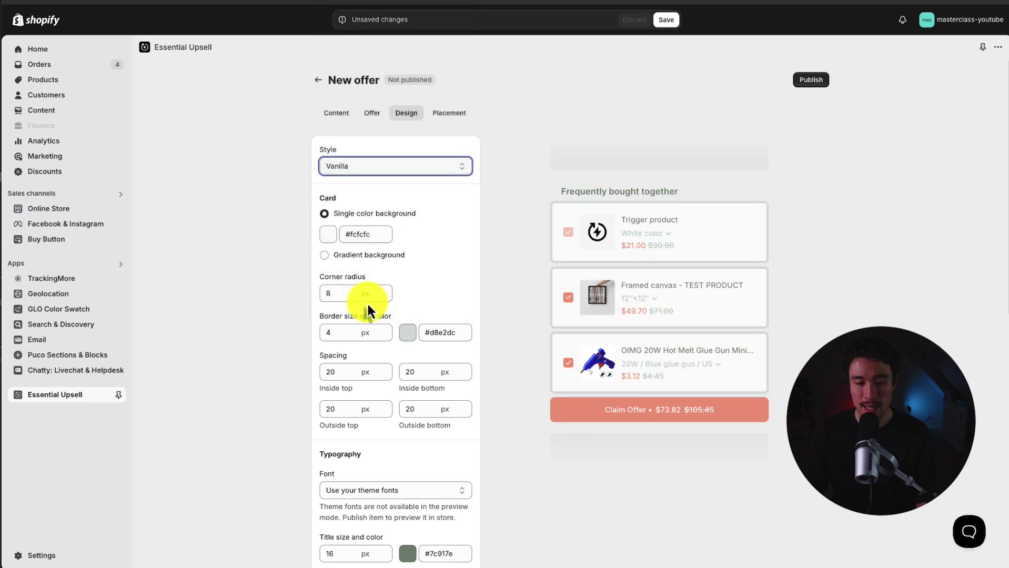
key("Down")
Try a near-black #0b0b0b card background, then revert it to white #ffffff
scroll(368, 306, "down", 1)
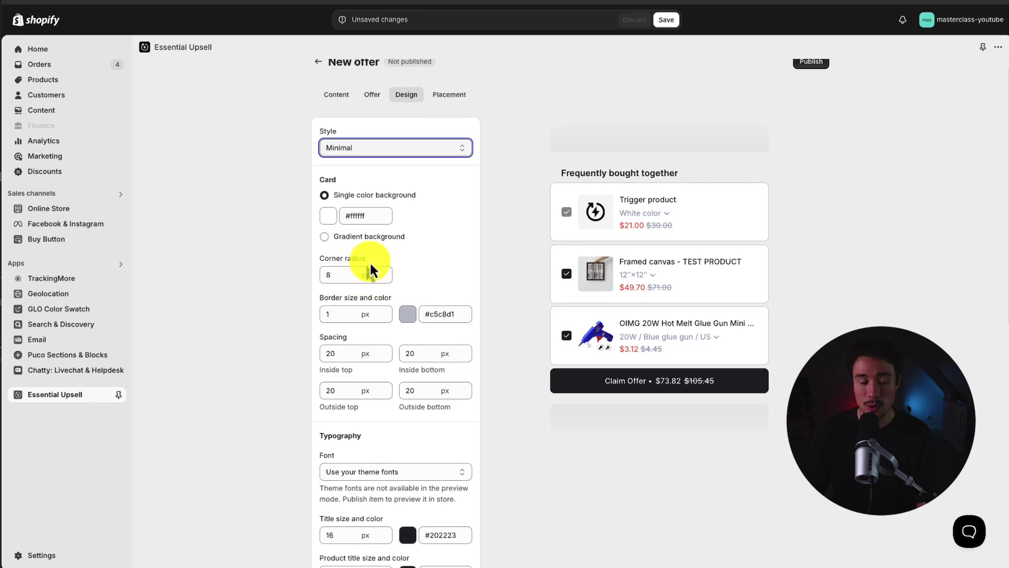
left_click(348, 216)
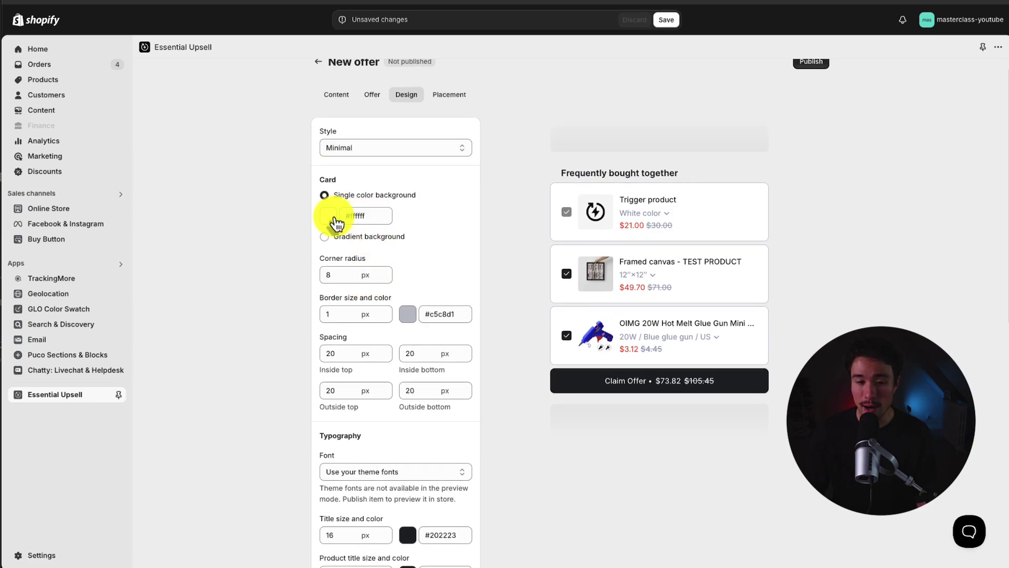
left_click(330, 216)
left_click_drag(327, 255, 268, 313)
left_click(251, 347)
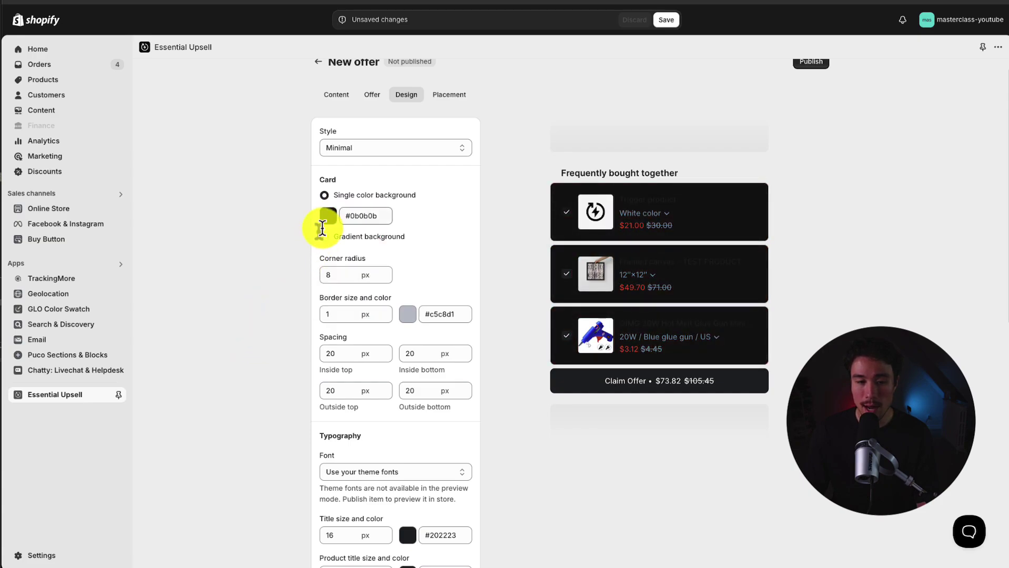
key("ctrl+z")
scroll(214, 204, "down", 1)
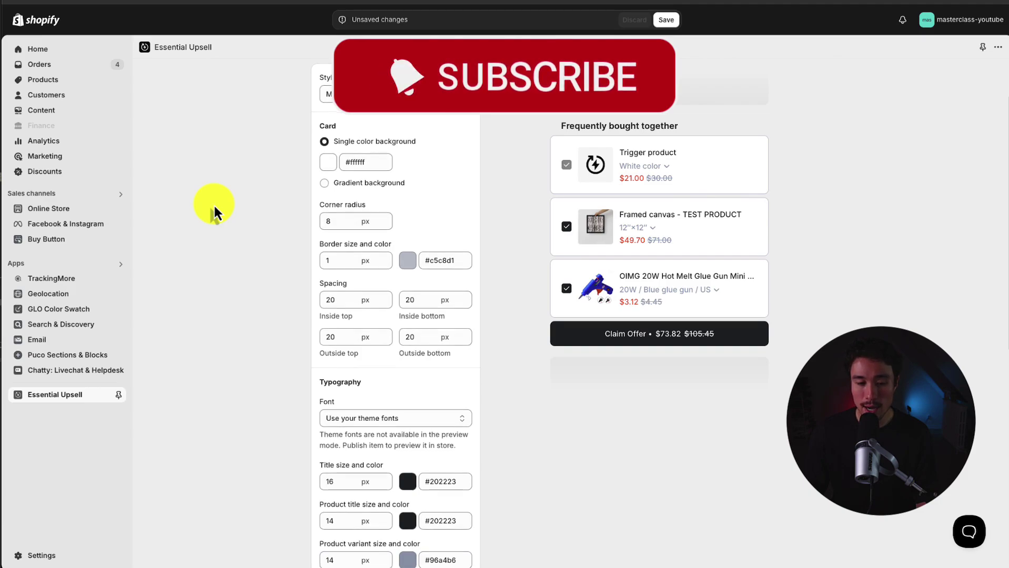
scroll(215, 205, "down", 3)
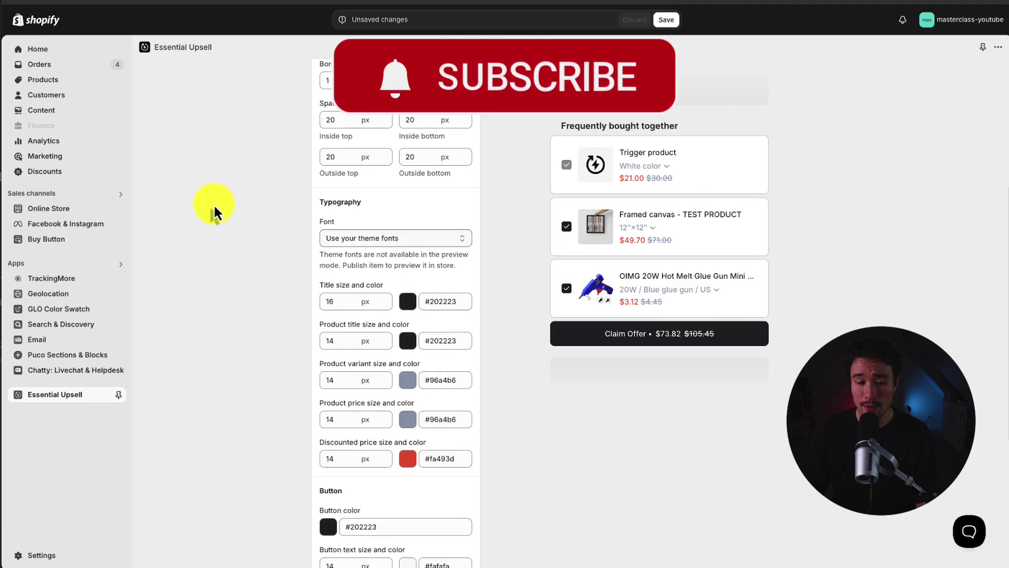
scroll(215, 205, "down", 4)
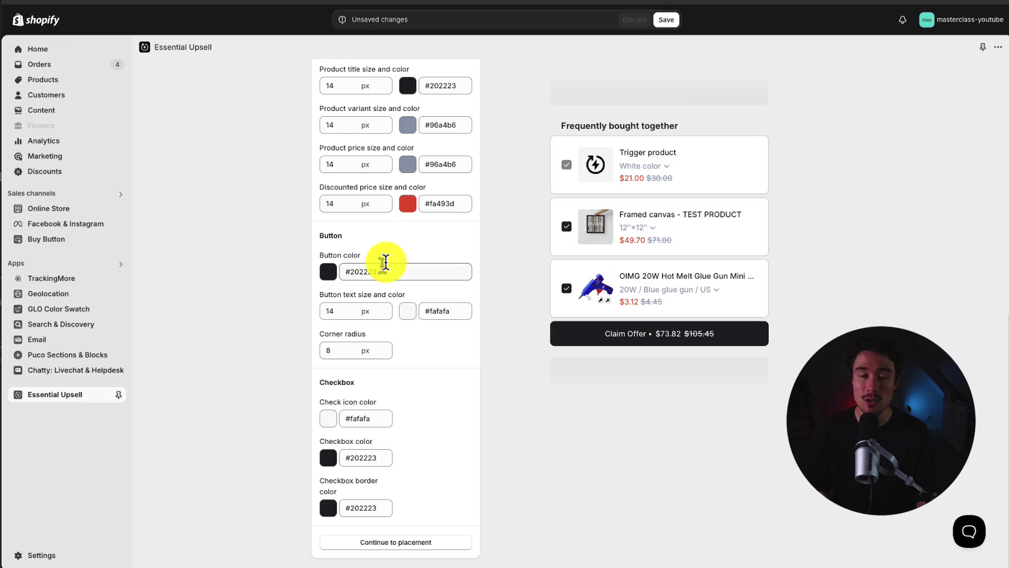
scroll(386, 257, "up", 10)
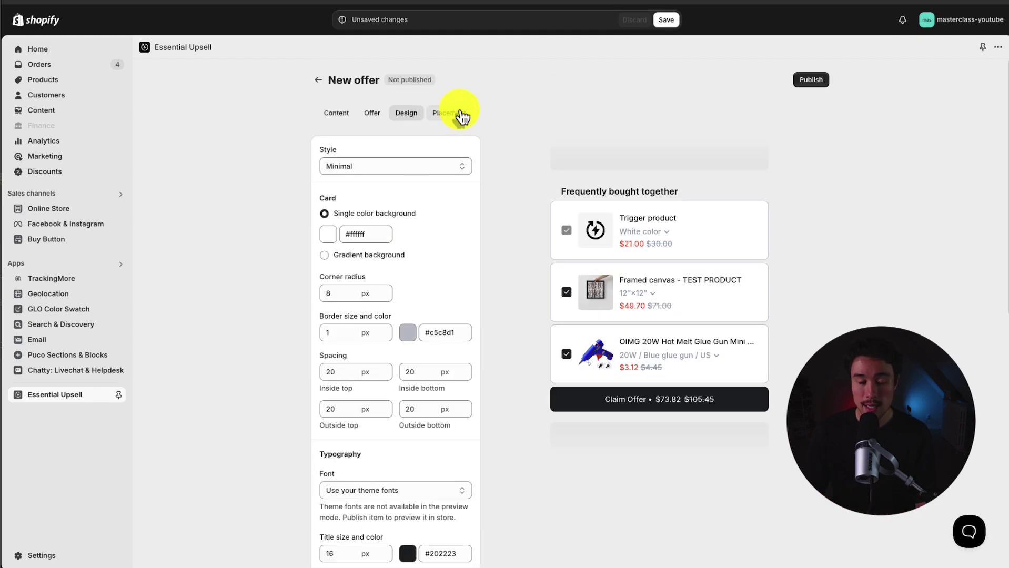
Confirm the widget sits below the Add to Cart button and publish the offer
left_click(461, 115)
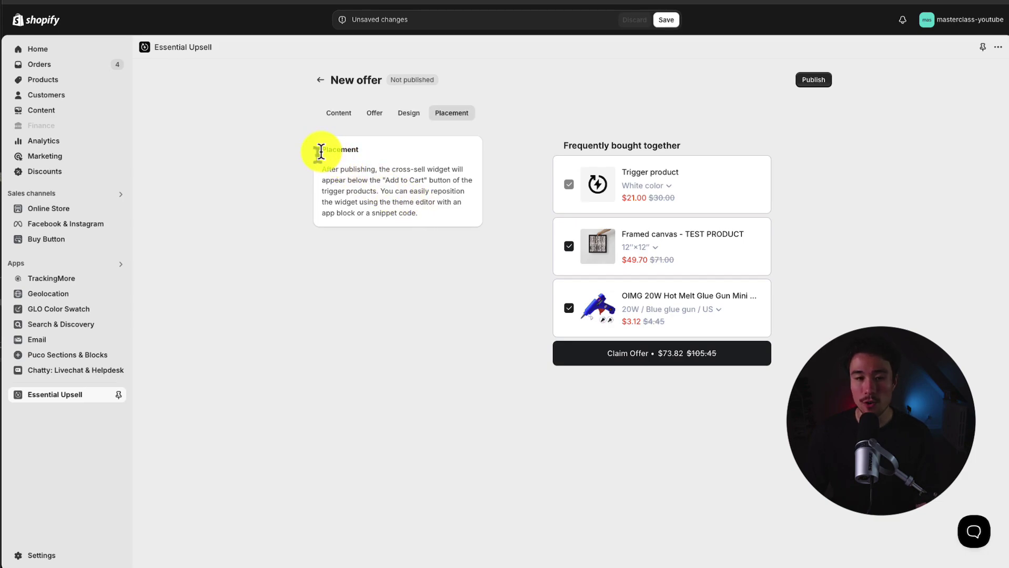
left_click_drag(321, 167, 416, 176)
left_click(418, 184)
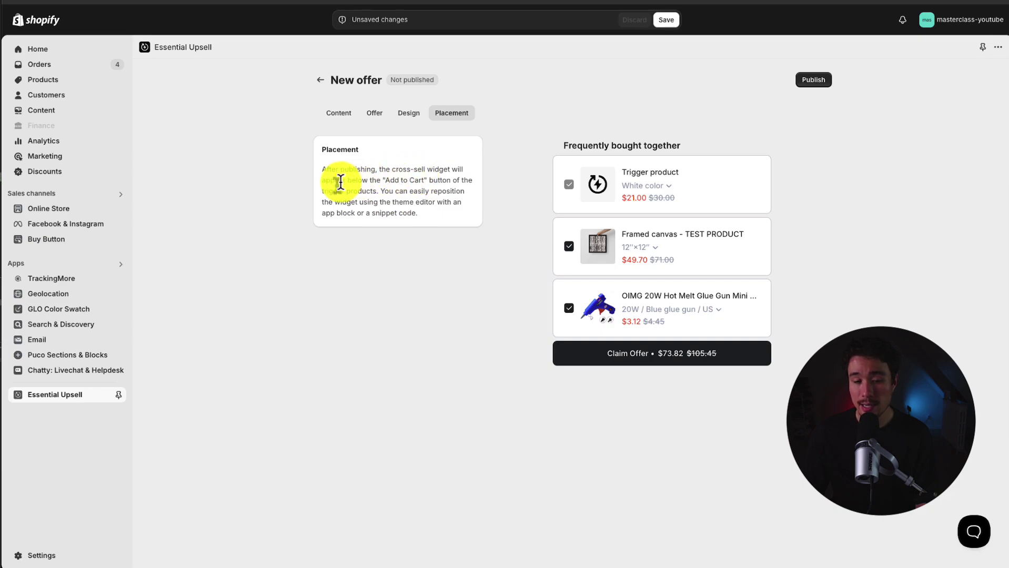
left_click_drag(340, 180, 842, 181)
left_click(842, 181)
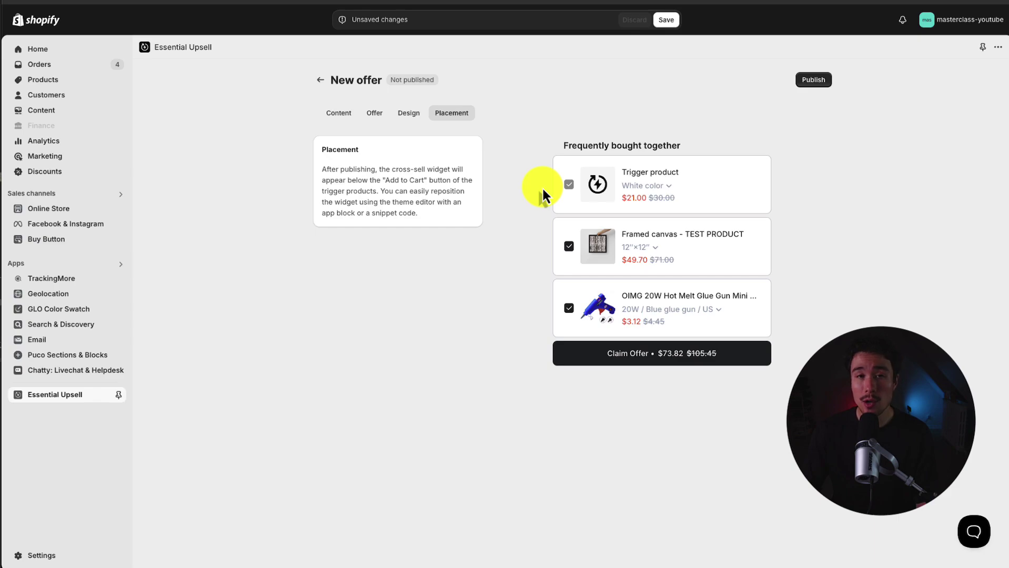
left_click(823, 81)
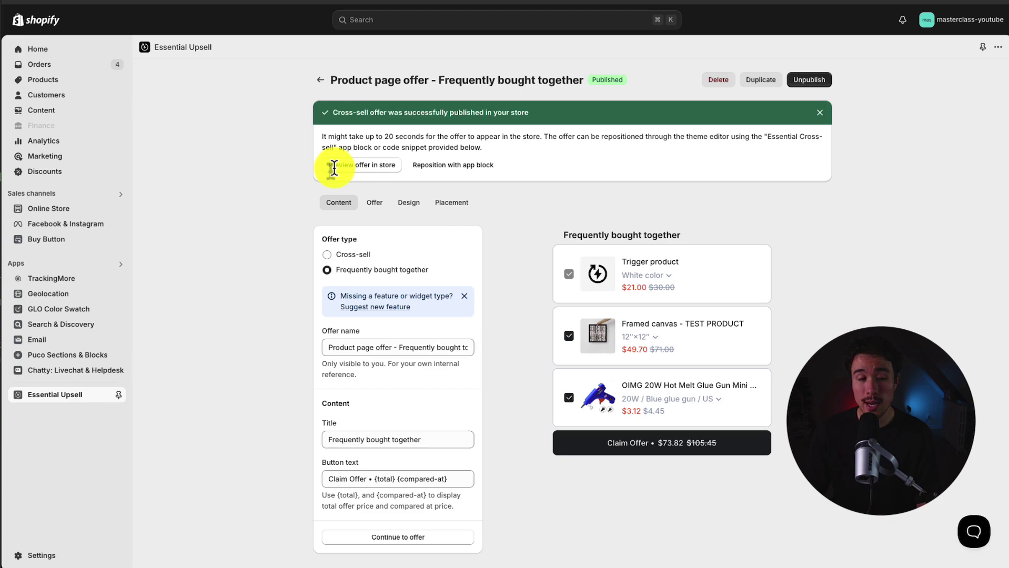
Open the live store's Framed canvas - TEST PRODUCT page and locate the Frequently bought together widget
left_click(121, 209)
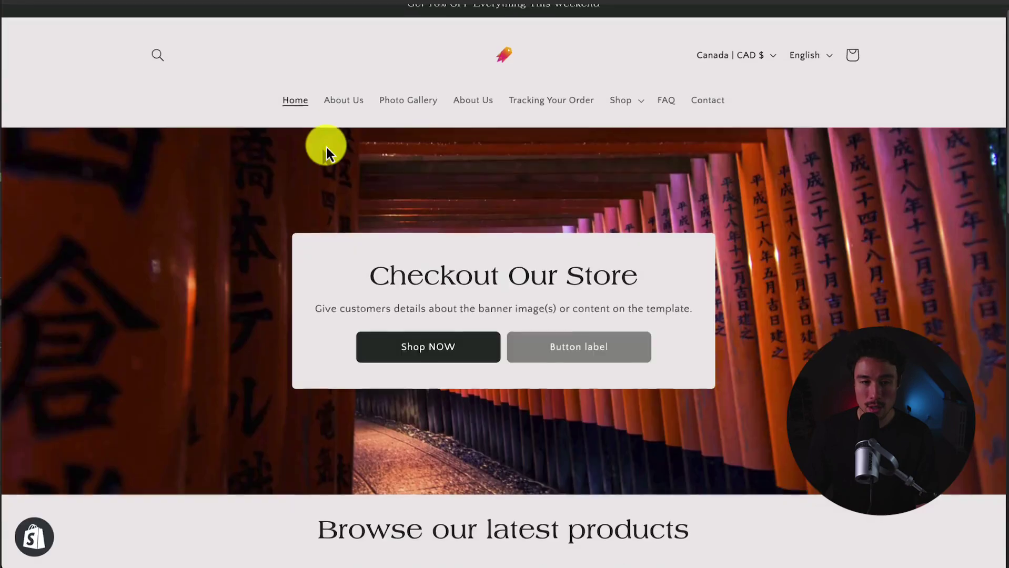
scroll(326, 147, "down", 6)
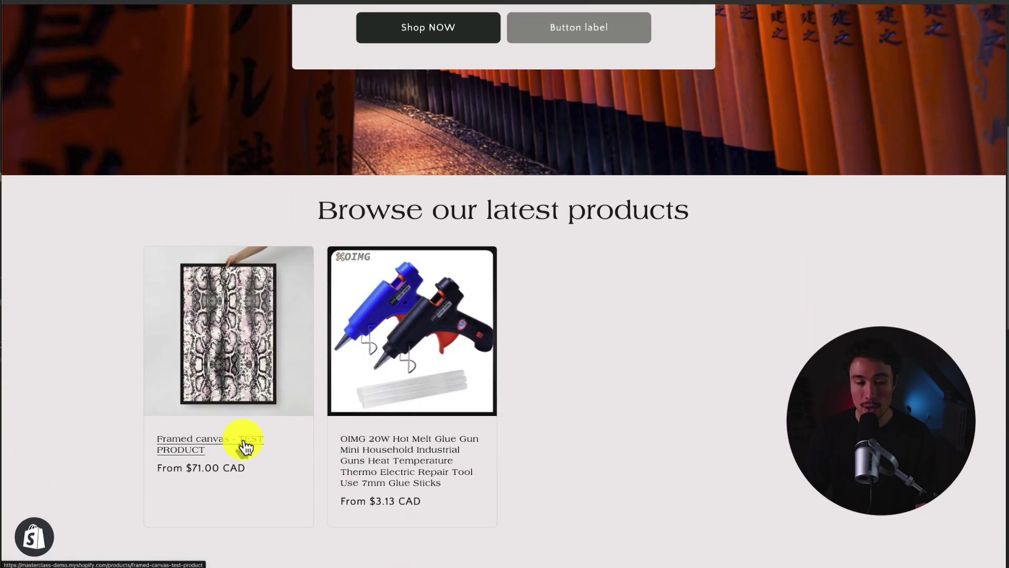
left_click(246, 447)
scroll(600, 194, "down", 1)
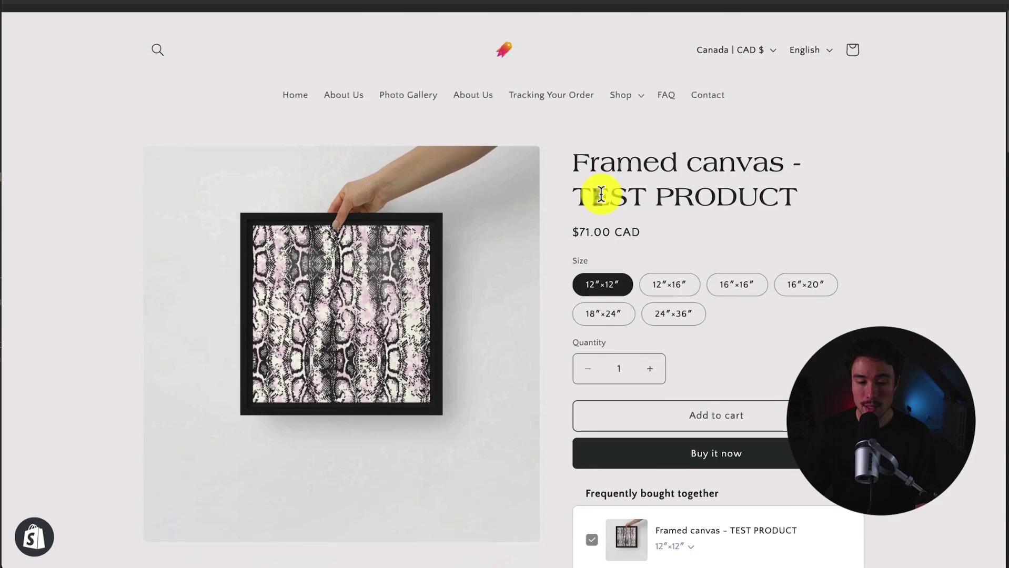
scroll(601, 194, "down", 3)
triple_click(687, 85)
left_click(697, 90)
scroll(697, 95, "down", 1)
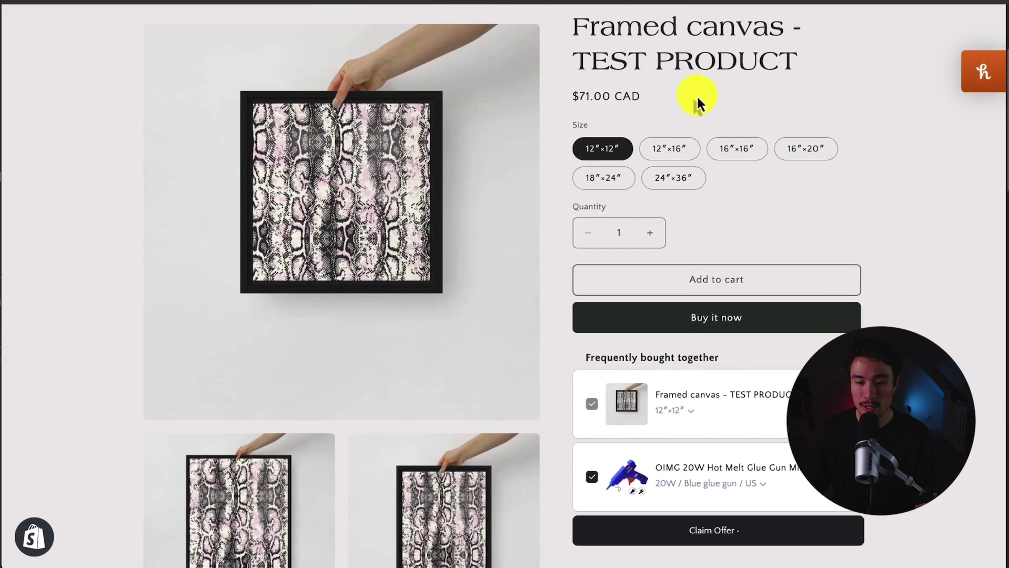
left_click(978, 121)
scroll(973, 150, "down", 3)
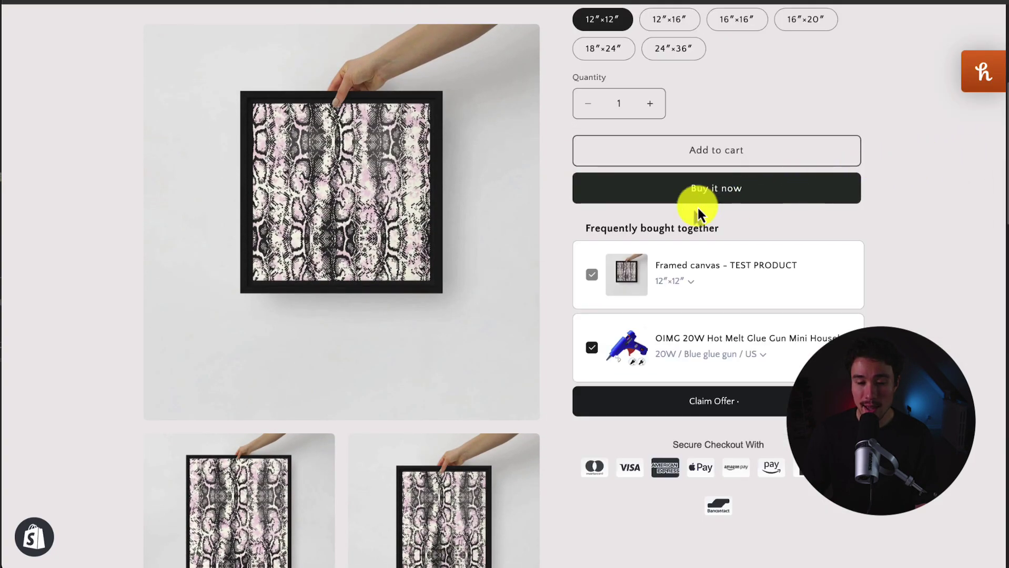
left_click_drag(592, 227, 736, 238)
left_click(735, 236)
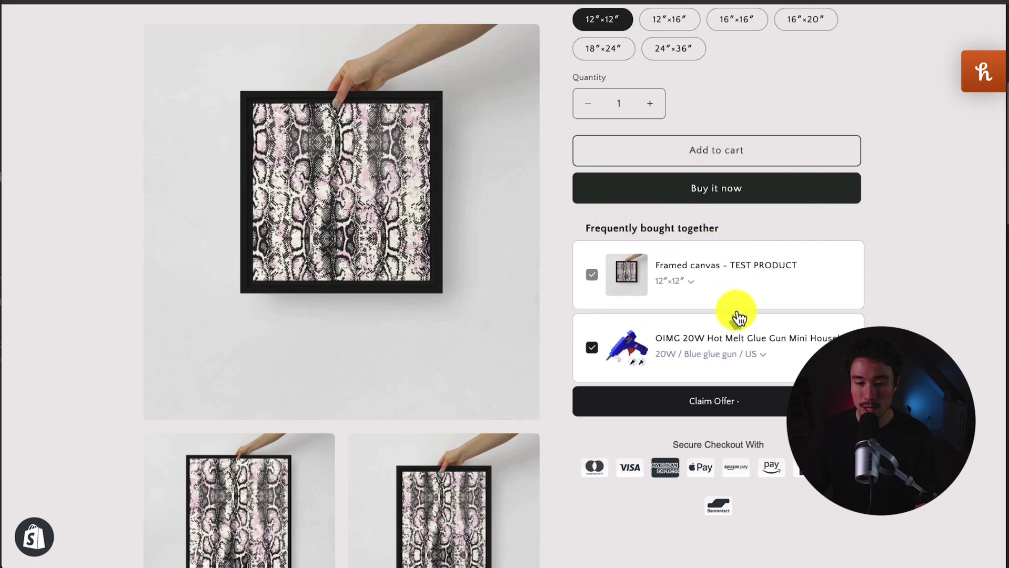
Claim the bundle and review both discounted items in the cart, totalling $52.82
left_click(717, 401)
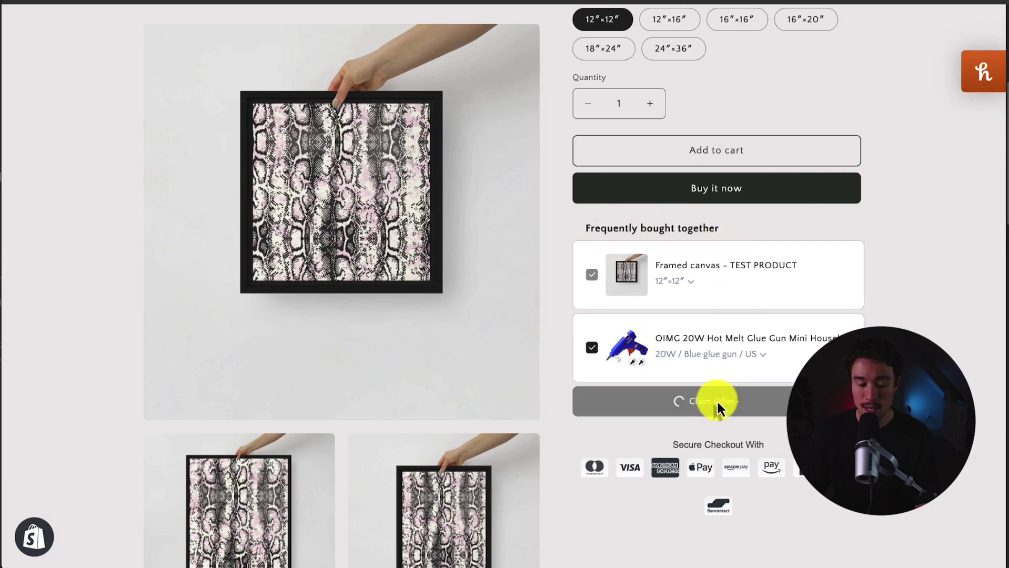
left_click(753, 252)
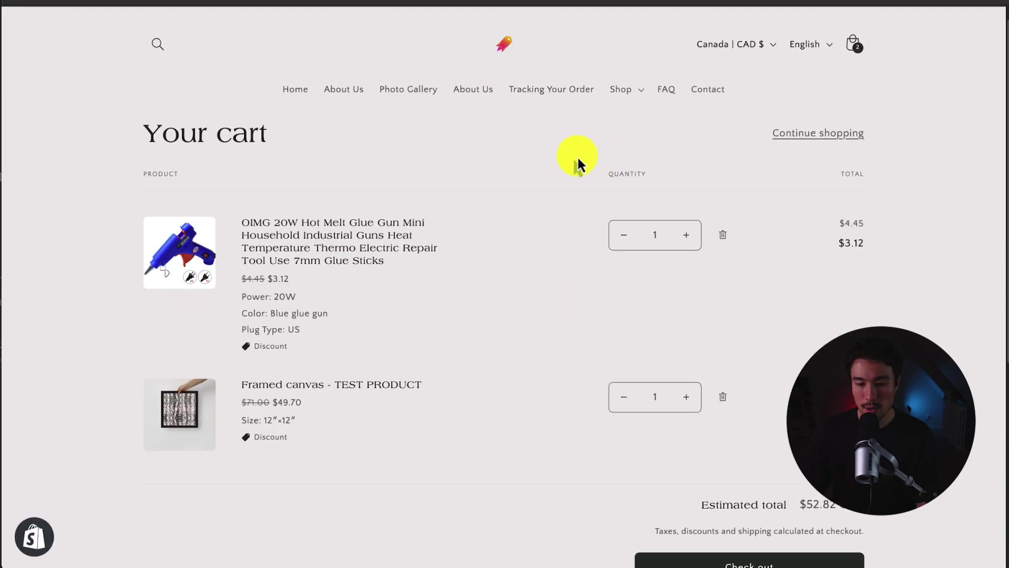
left_click_drag(110, 211, 468, 421)
left_click(389, 491)
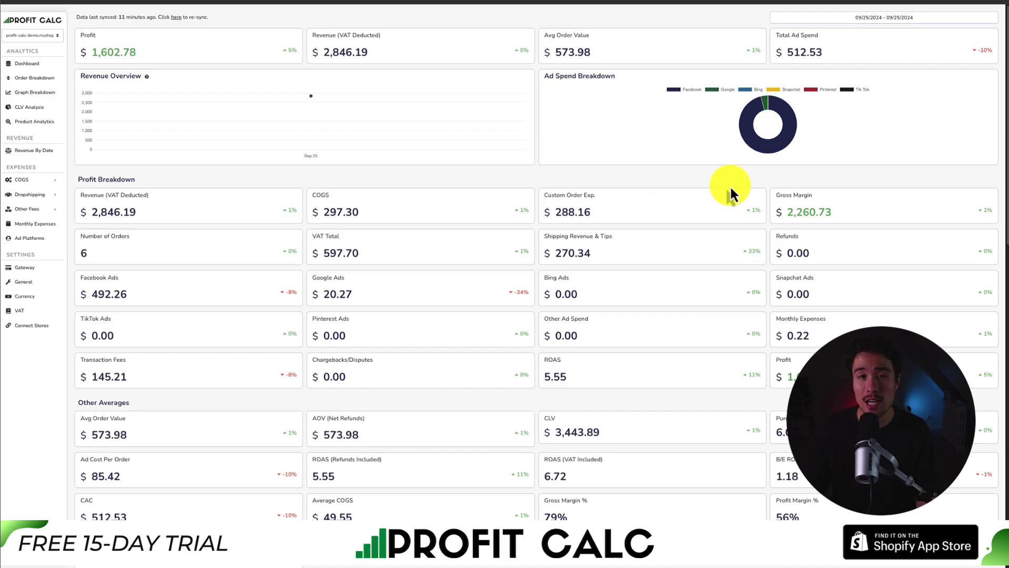
Switch the dashboard to Last 7 Days (09/19–09/25/2024), showing $8,403.54 profit on $17,436.30 revenue
left_click(896, 18)
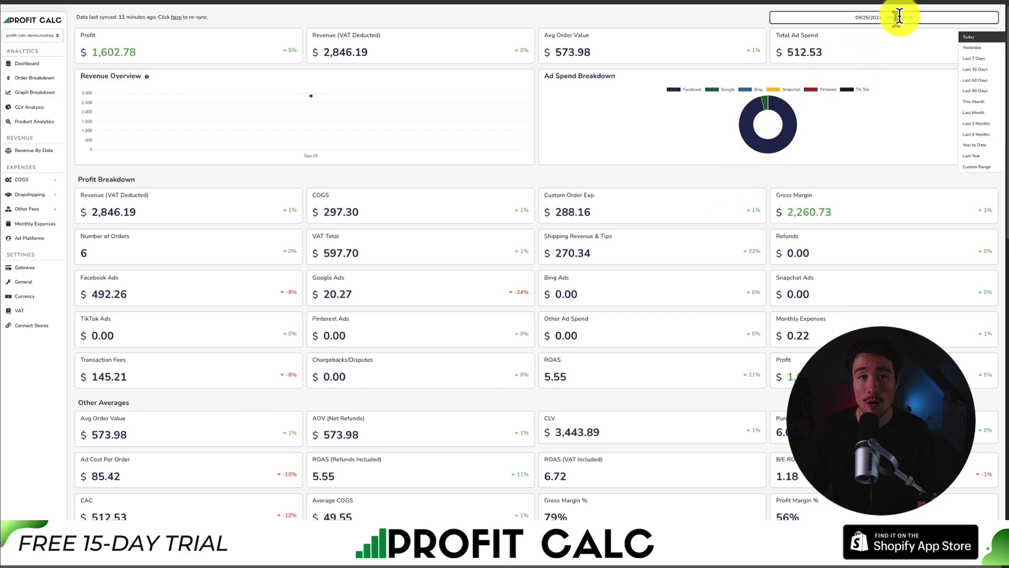
left_click(959, 58)
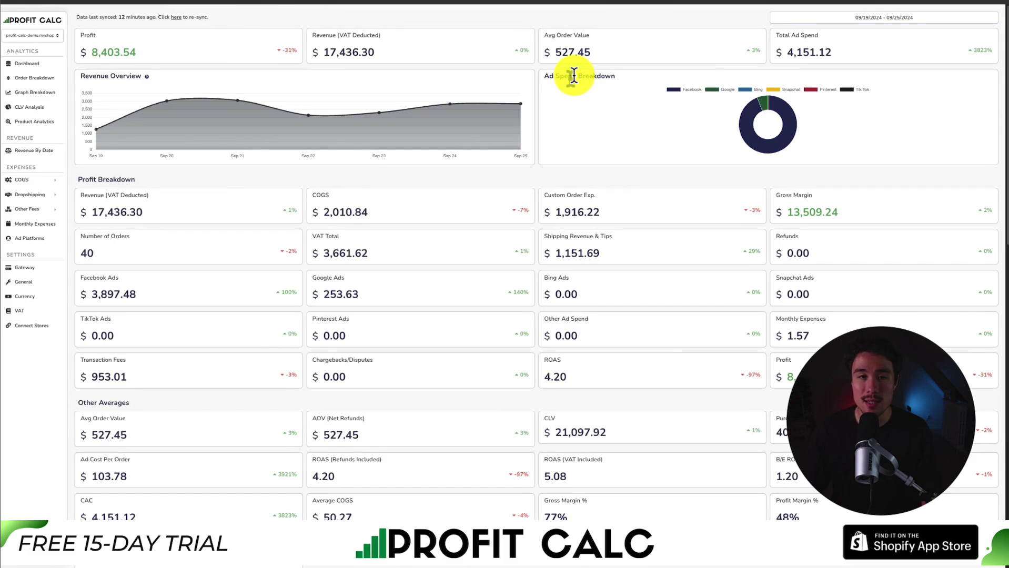
scroll(608, 79, "down", 3)
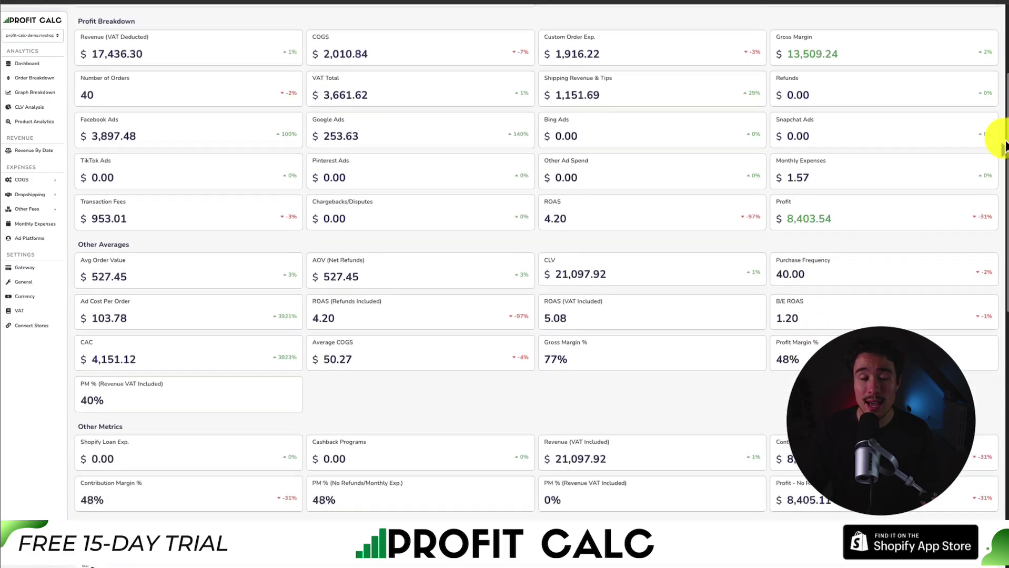
scroll(994, 168, "down", 4)
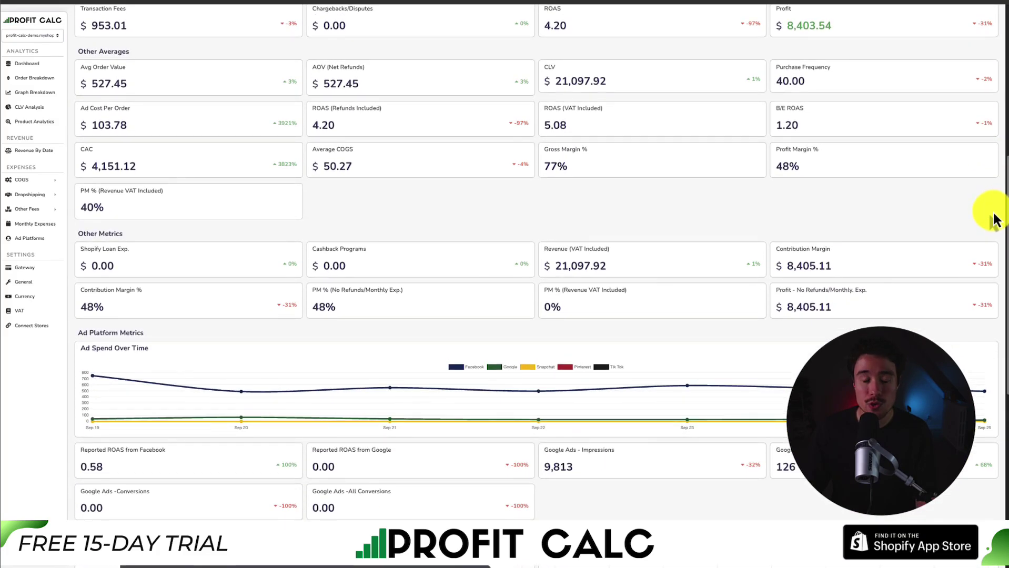
scroll(994, 220, "down", 7)
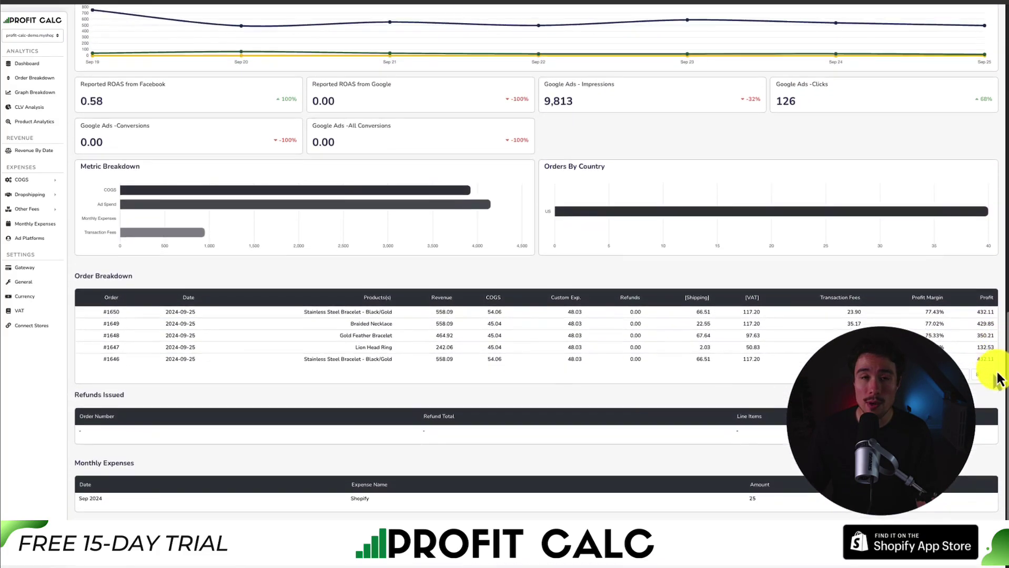
scroll(998, 379, "up", 8)
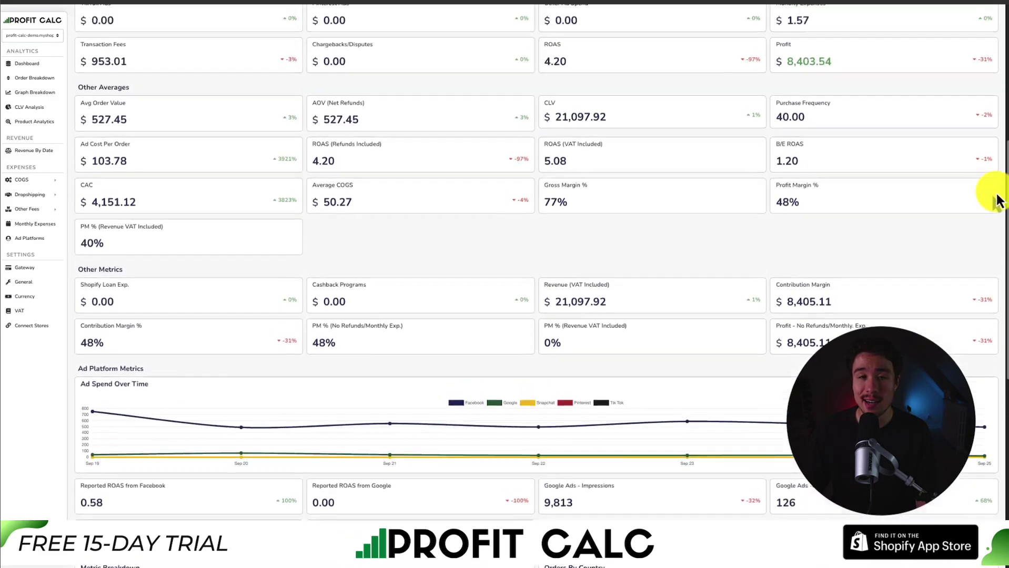
scroll(997, 200, "up", 6)
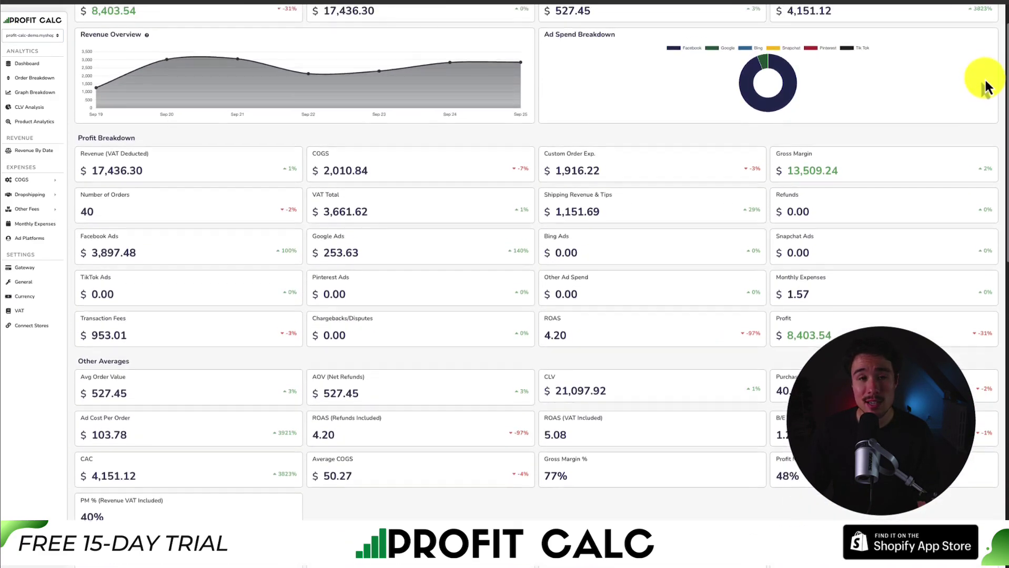
scroll(985, 87, "up", 1)
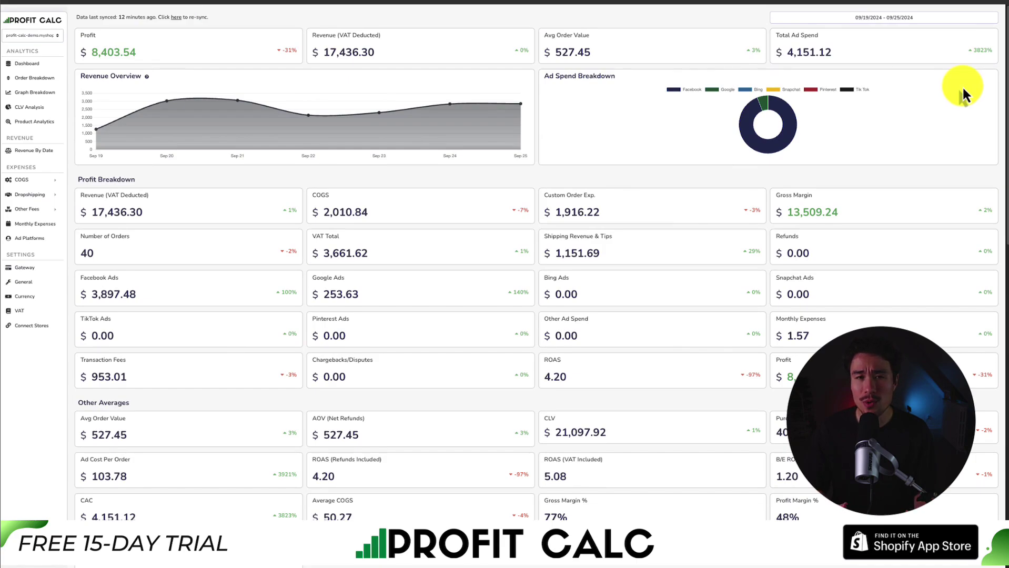